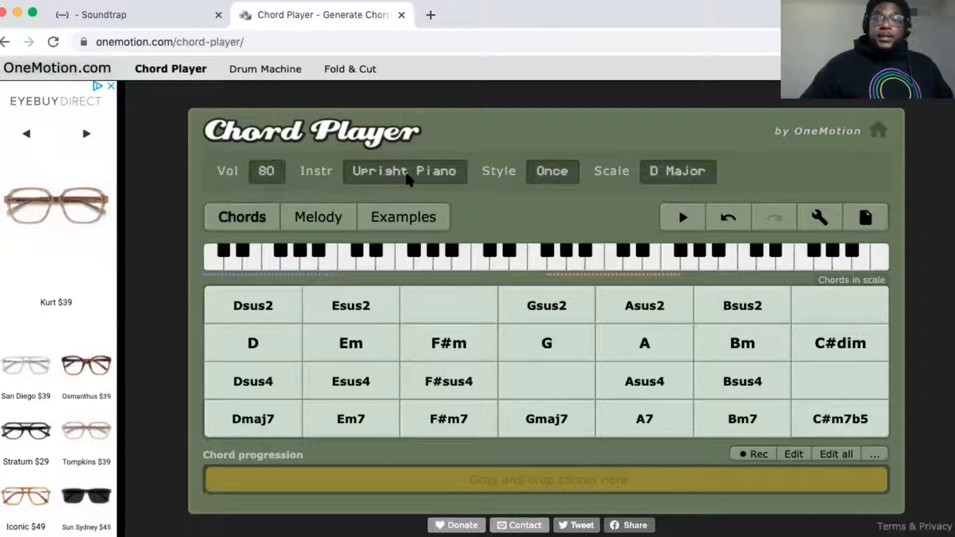
# Browse the list of available instruments in the chord player without choosing a different one.
pyautogui.click(408, 173)
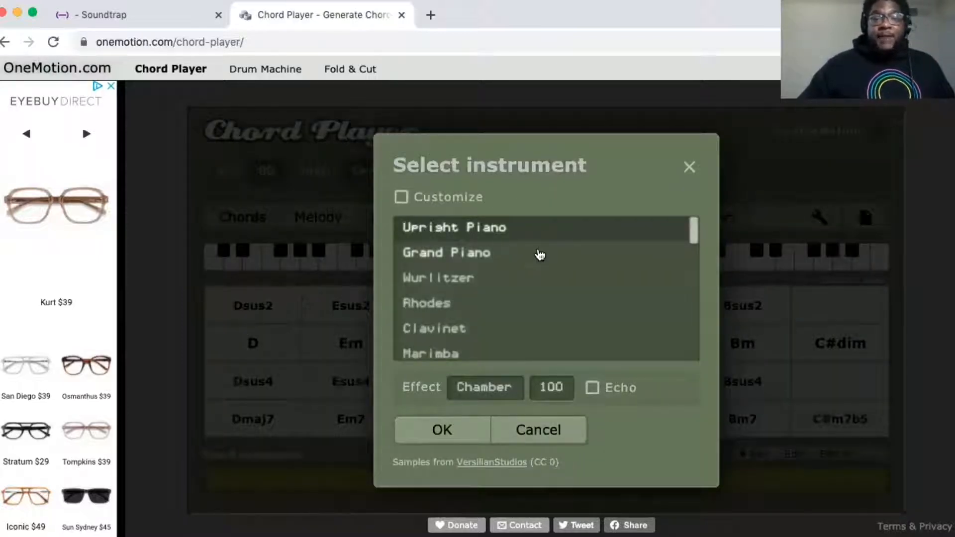
pyautogui.scroll(-1, 539, 253)
pyautogui.scroll(-3, 539, 254)
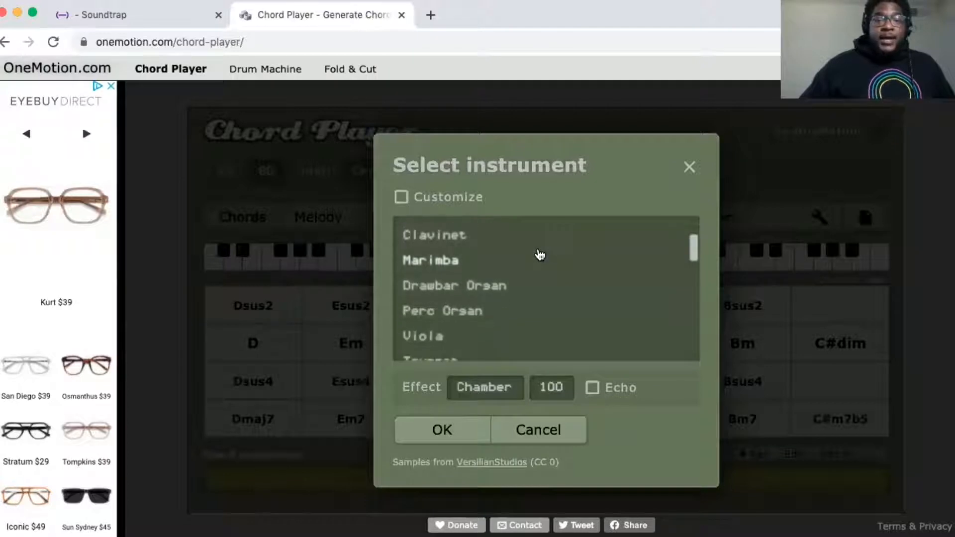
pyautogui.scroll(-5, 540, 255)
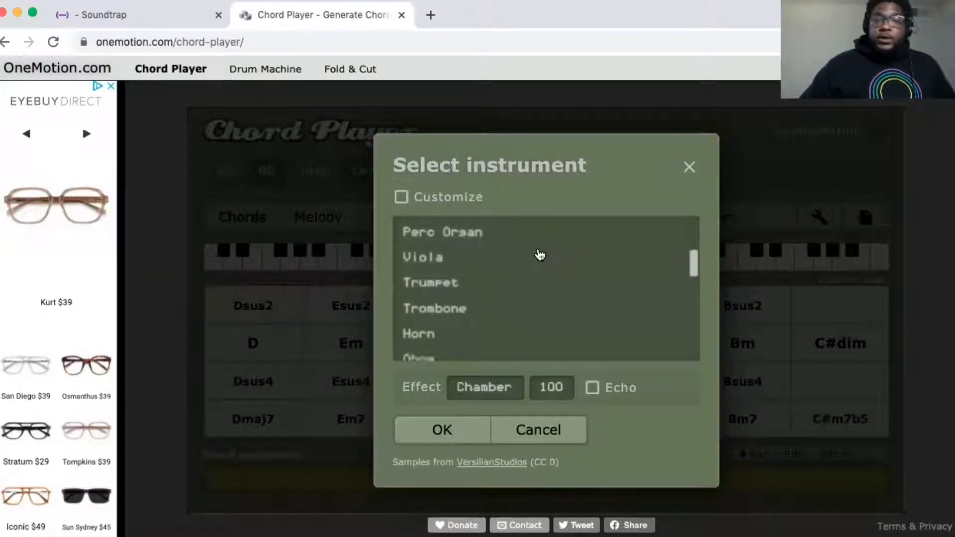
pyautogui.scroll(-3, 540, 255)
pyautogui.scroll(-5, 540, 255)
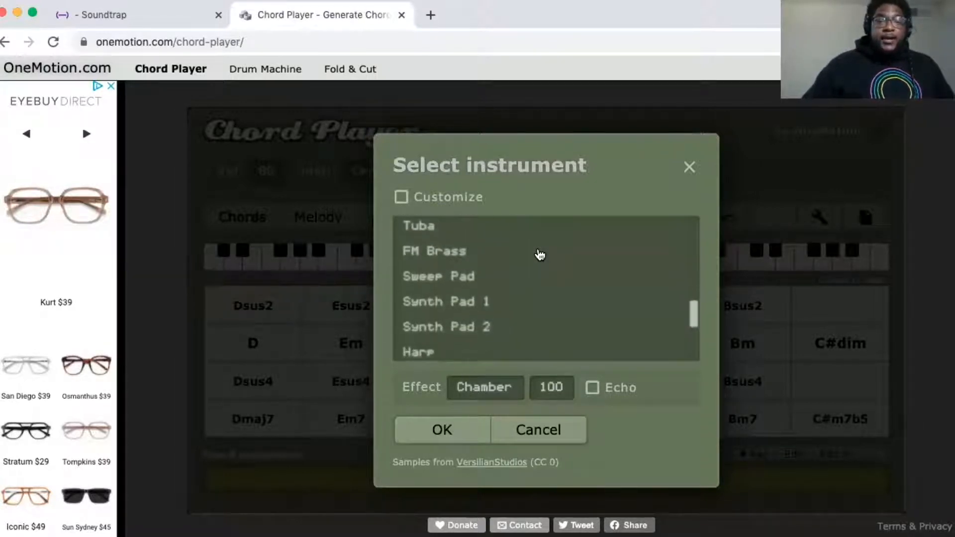
pyautogui.scroll(-4, 540, 254)
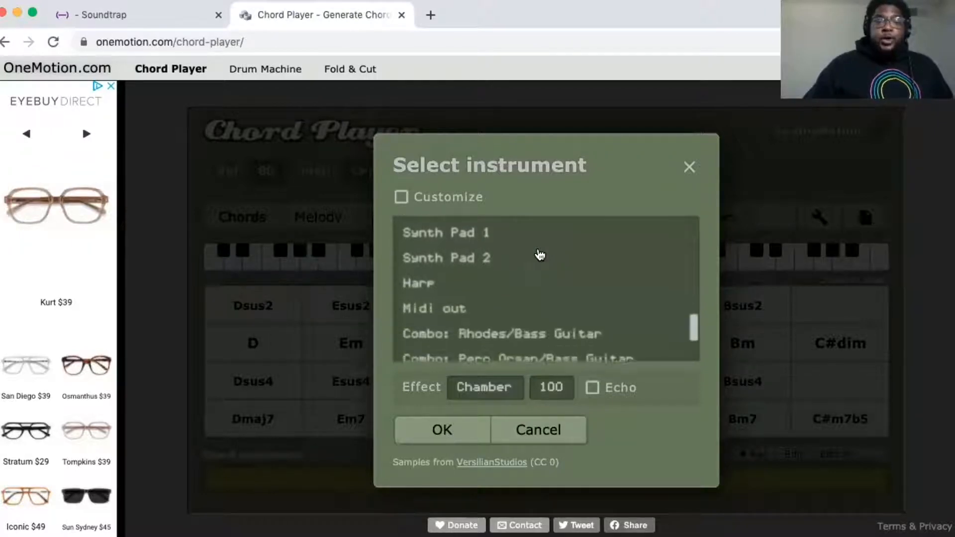
pyautogui.scroll(10, 540, 255)
pyautogui.scroll(5, 540, 254)
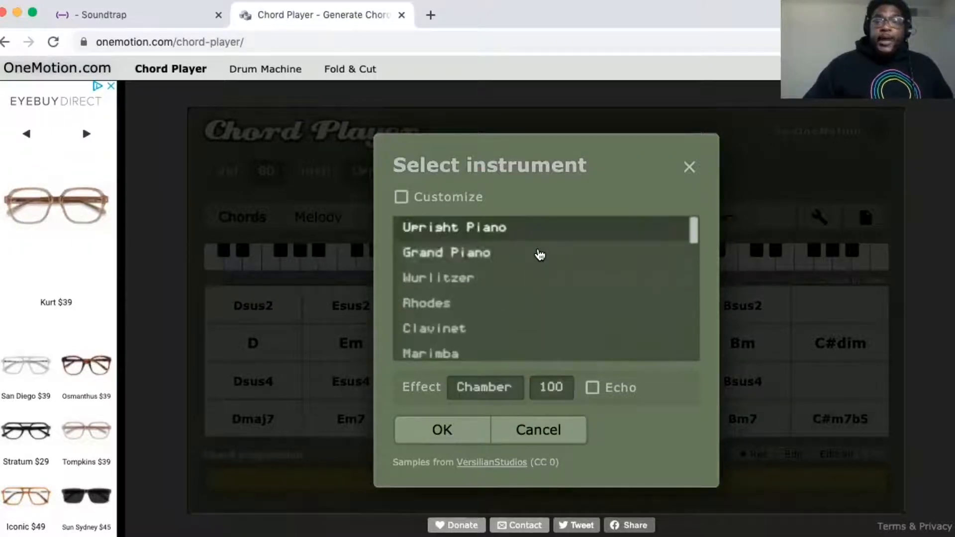
pyautogui.click(689, 167)
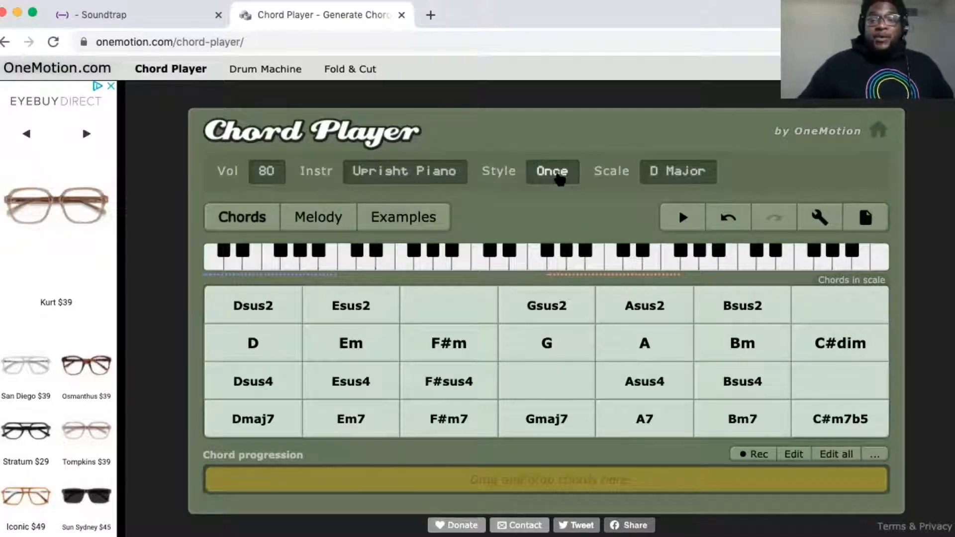
# Browse the playing style presets and close the list without changing the style.
pyautogui.click(560, 179)
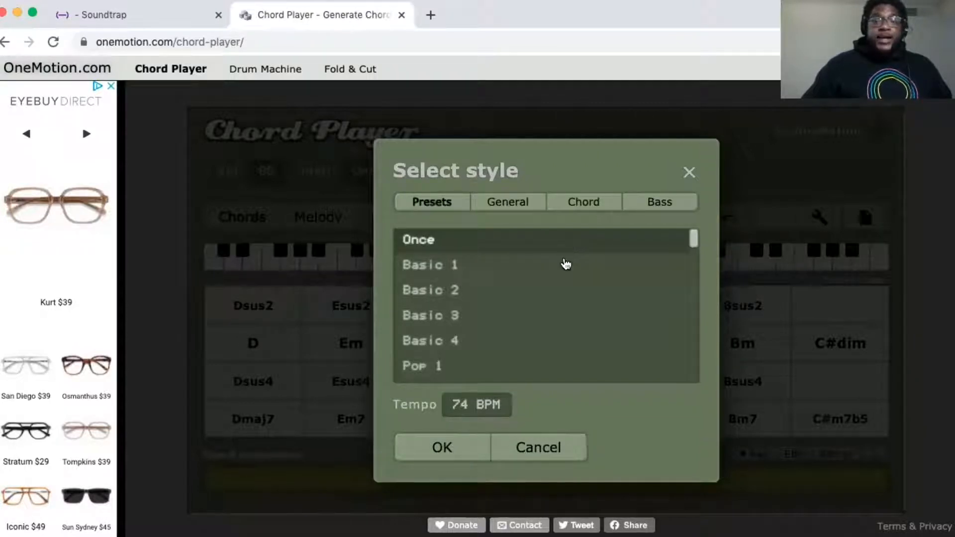
pyautogui.scroll(-5, 552, 299)
pyautogui.scroll(-9, 552, 301)
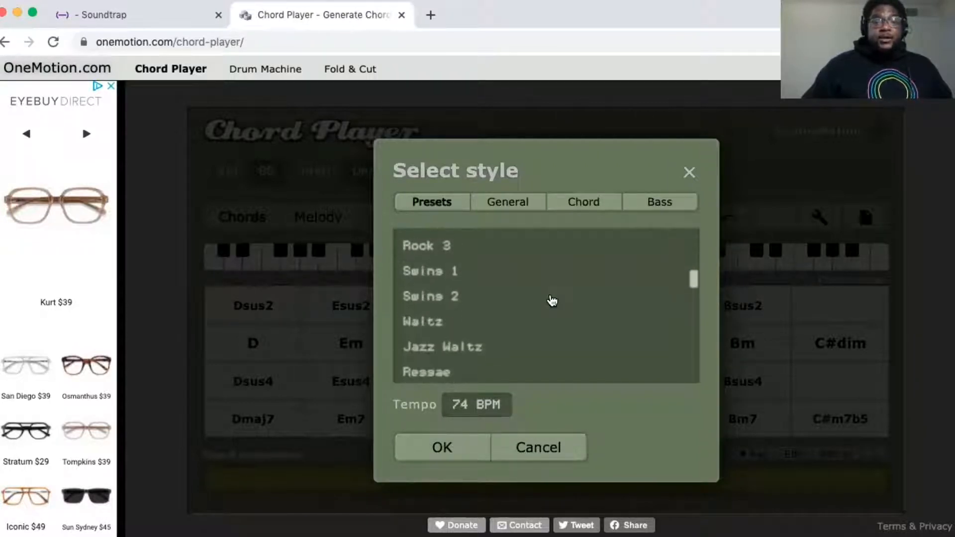
pyautogui.scroll(15, 552, 301)
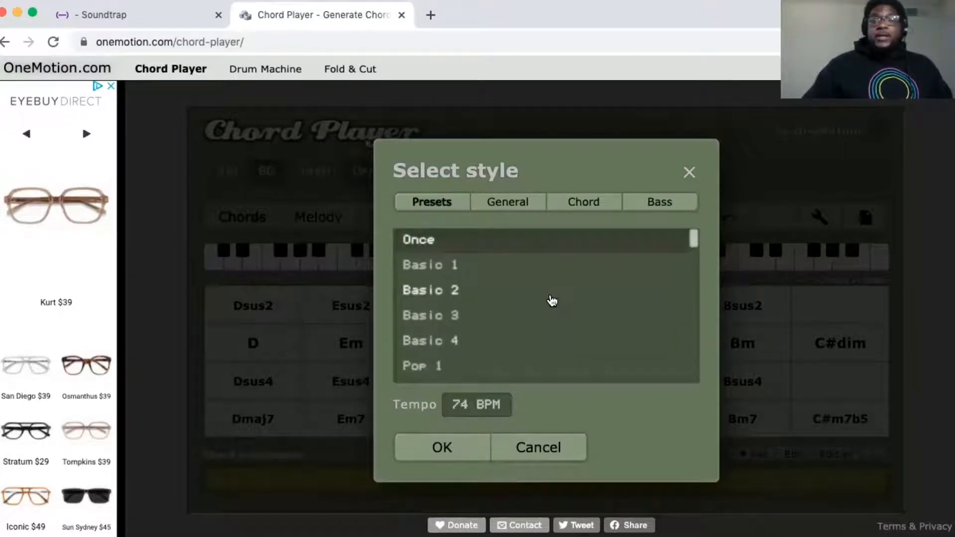
pyautogui.click(692, 171)
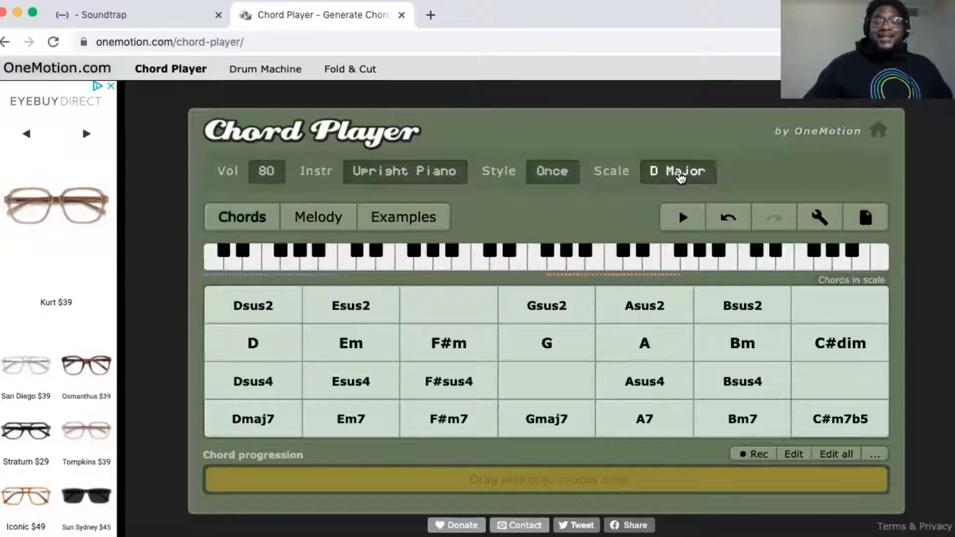
# Examine the available keys and scale types, leaving the scale selection without making a change.
pyautogui.click(681, 176)
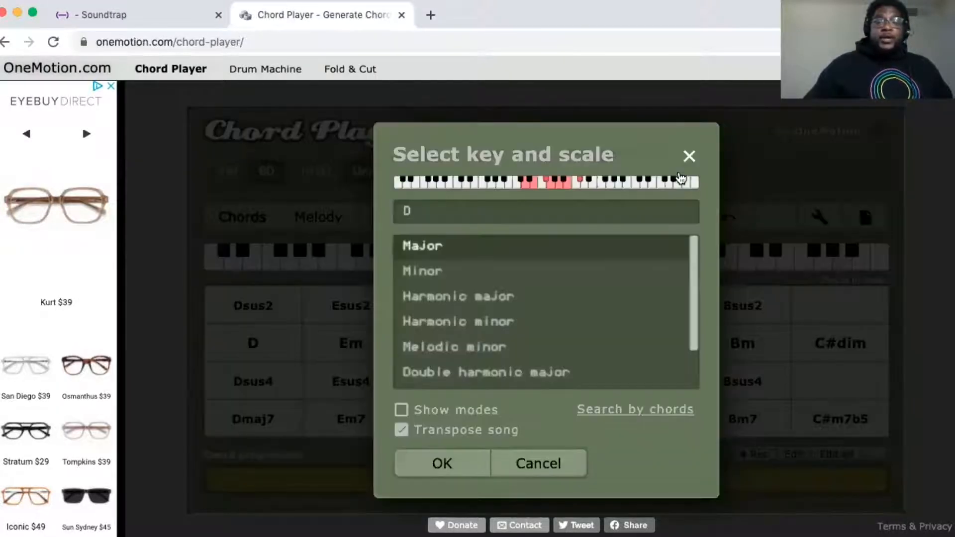
pyautogui.click(661, 211)
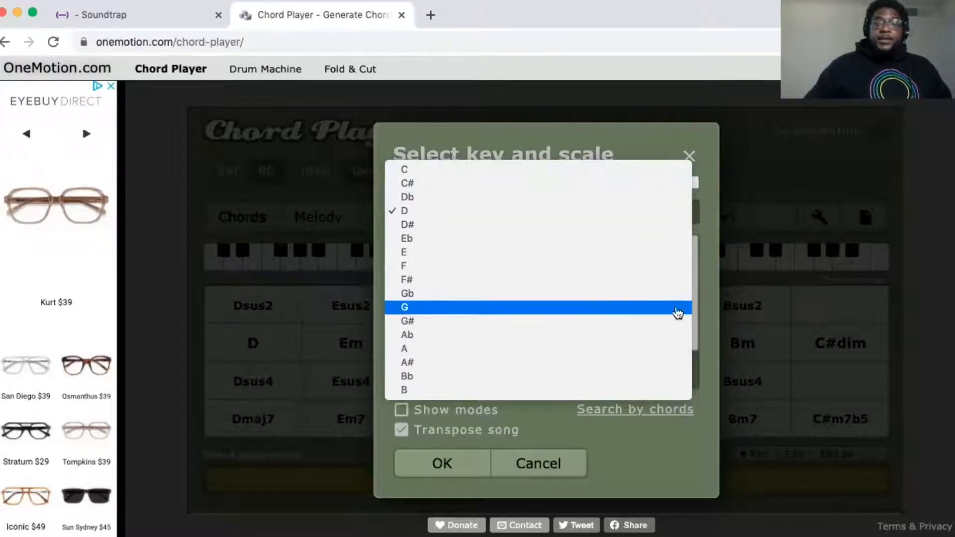
pyautogui.click(685, 158)
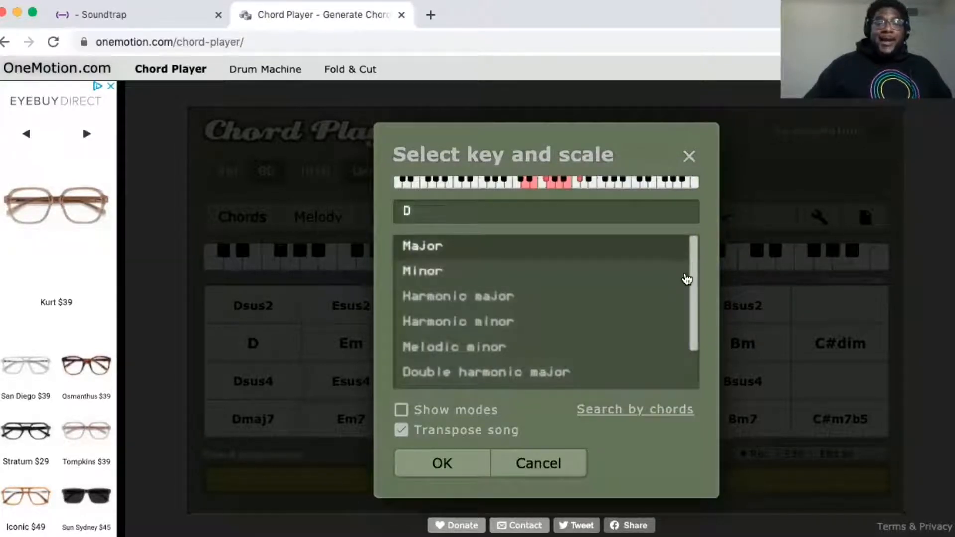
pyautogui.moveTo(688, 279)
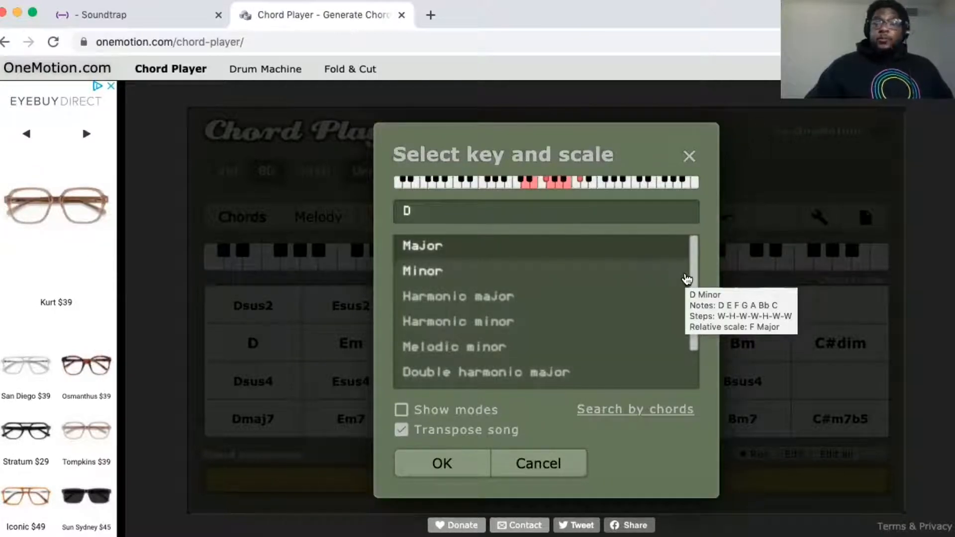
pyautogui.scroll(-2, 655, 301)
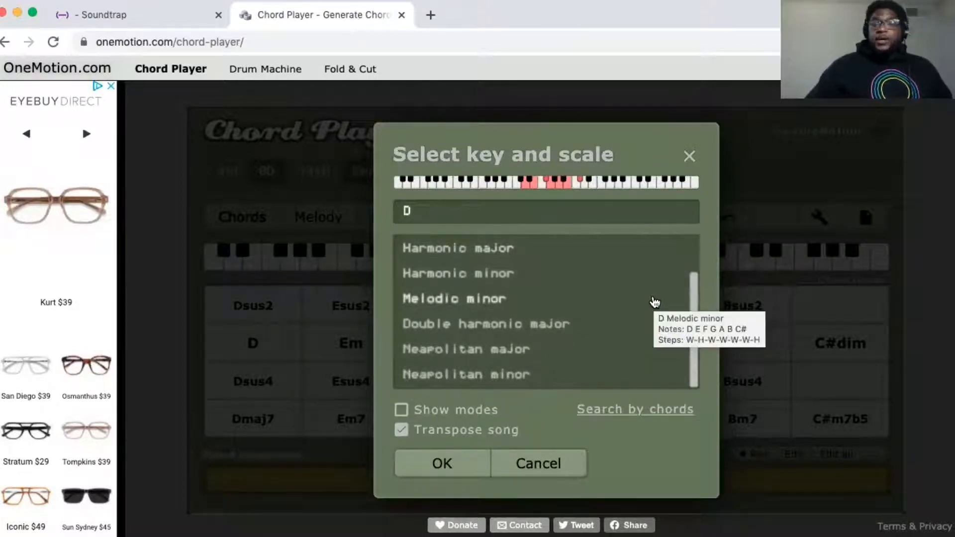
pyautogui.scroll(2, 654, 303)
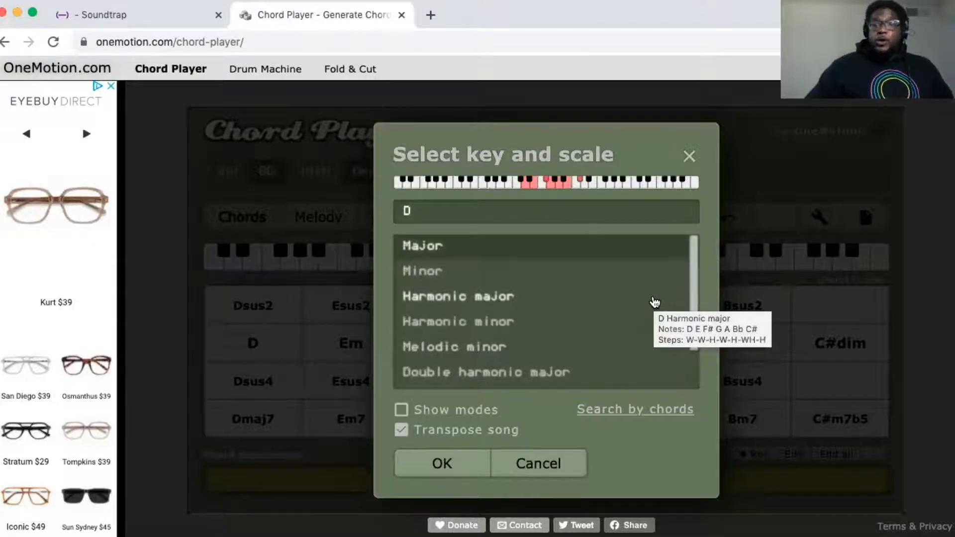
pyautogui.click(690, 156)
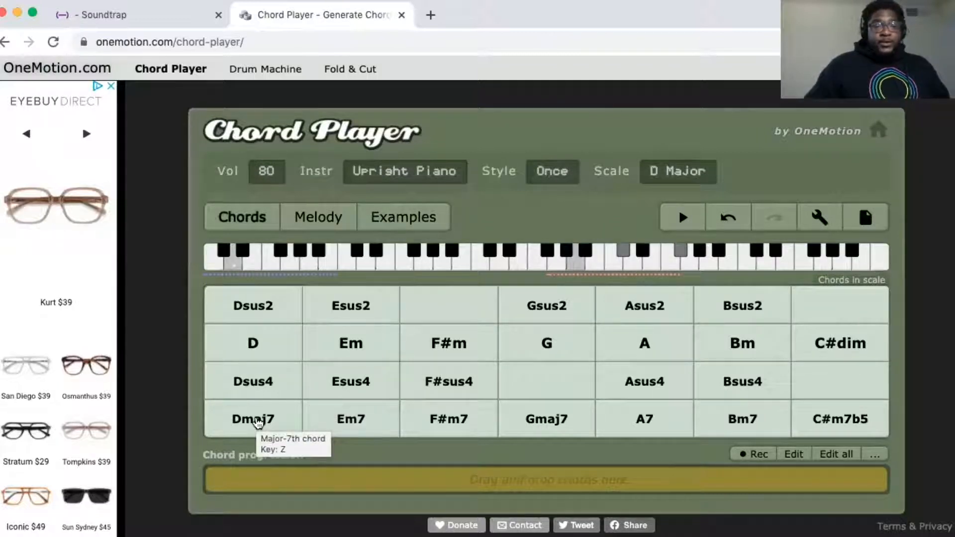
# Build the chord progression Dmaj7, F#m7, Gmaj7, Em7 and play it back.
pyautogui.click(257, 422)
pyautogui.moveTo(257, 422); pyautogui.dragTo(256, 491)
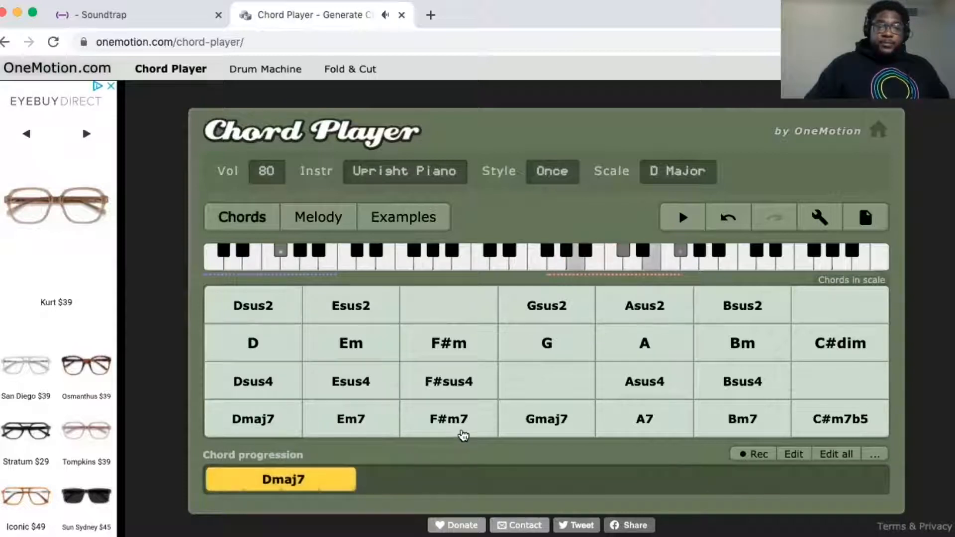
pyautogui.moveTo(462, 424); pyautogui.dragTo(438, 489)
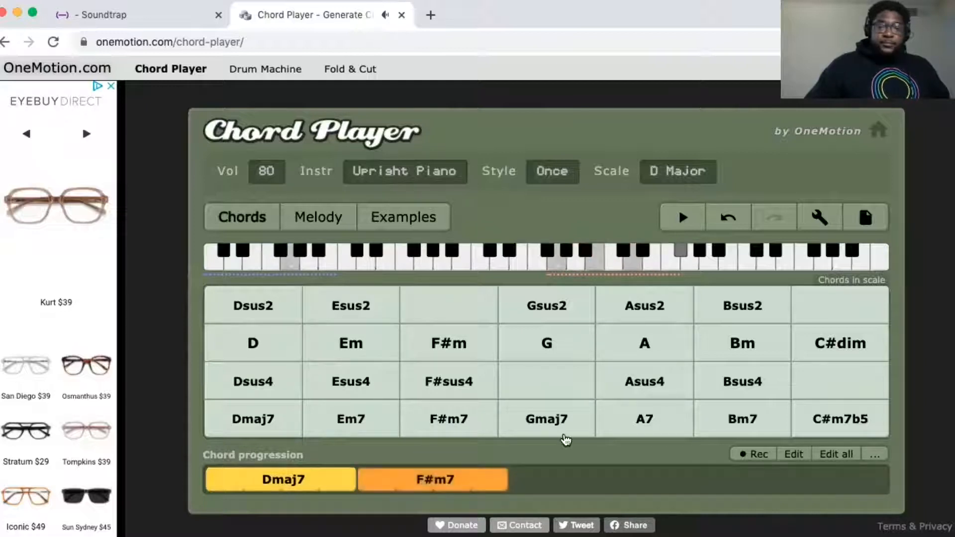
pyautogui.click(557, 421)
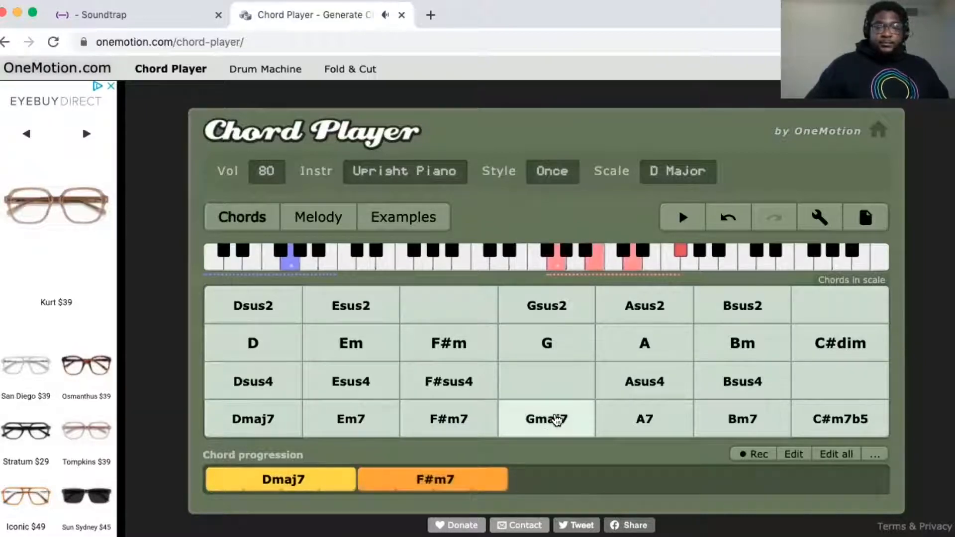
pyautogui.moveTo(558, 420); pyautogui.dragTo(563, 481)
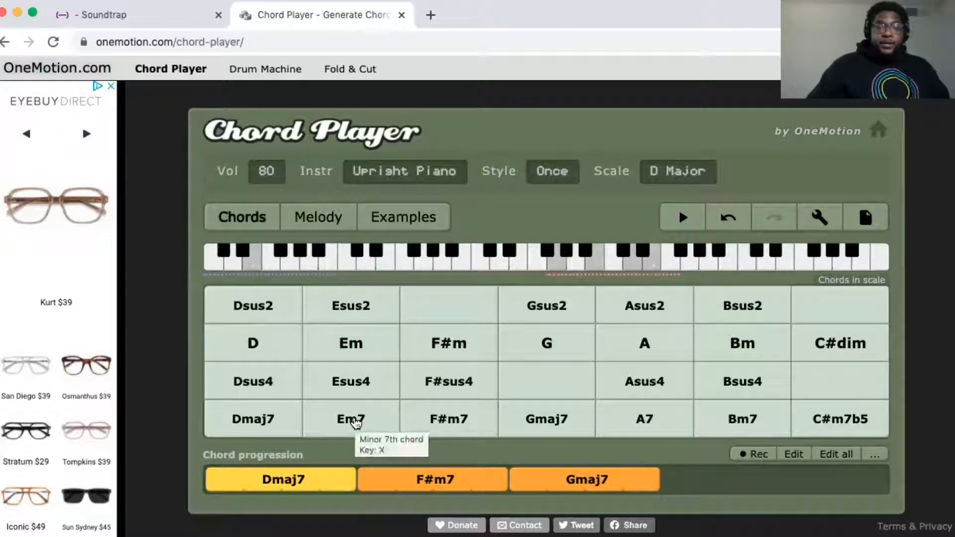
pyautogui.moveTo(355, 422); pyautogui.dragTo(708, 485)
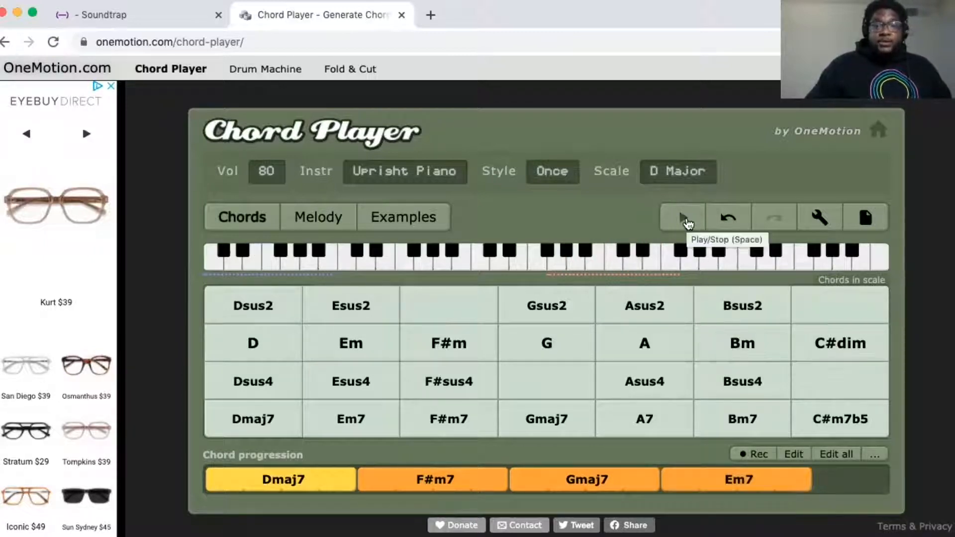
pyautogui.click(685, 221)
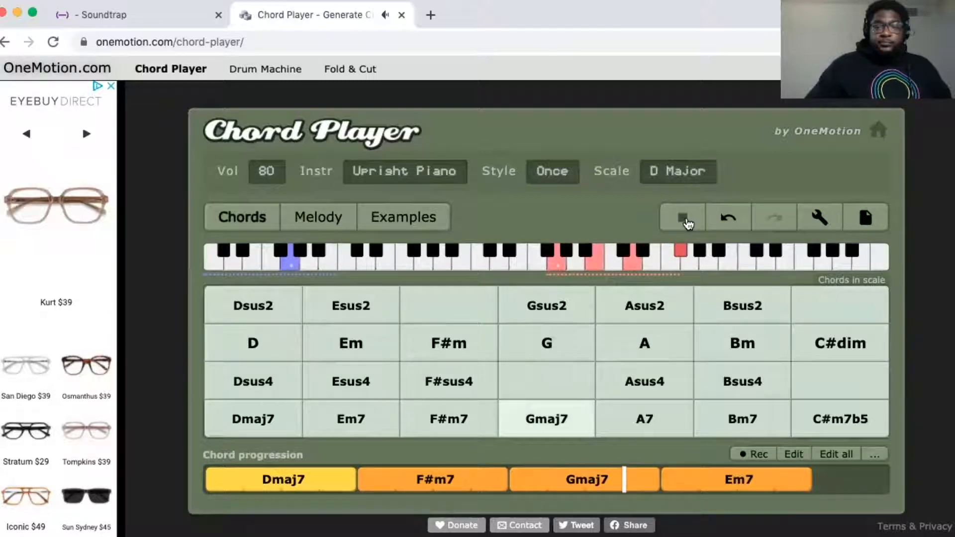
pyautogui.click(687, 222)
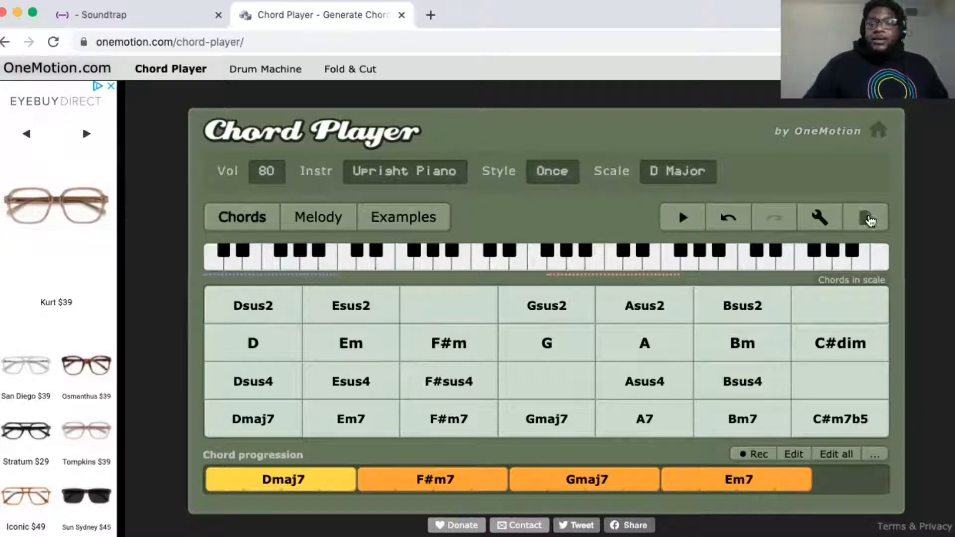
# Export the progression as a MIDI file named "Chords Dmaj7-F#m7-Gmaj7-Em7" with both bass and chords included.
pyautogui.click(870, 219)
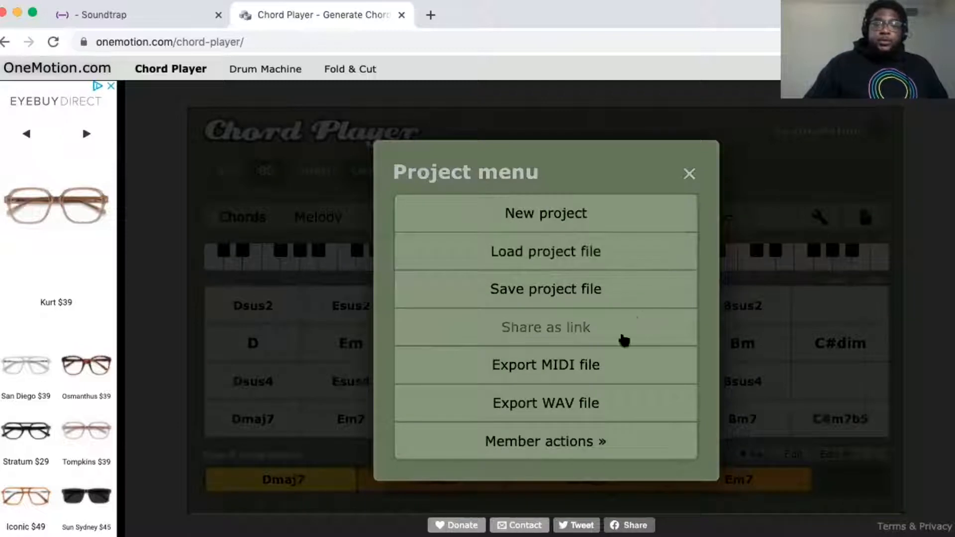
pyautogui.click(610, 377)
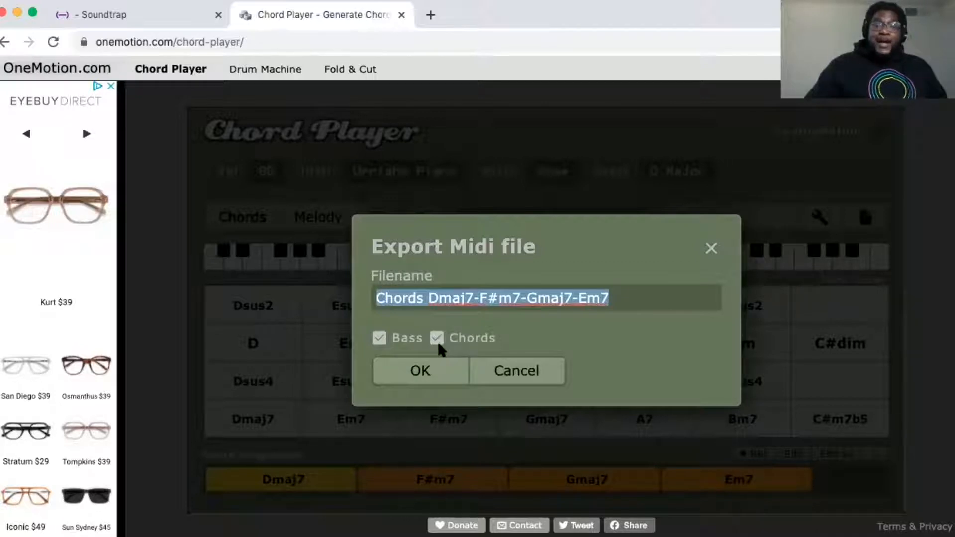
pyautogui.click(431, 372)
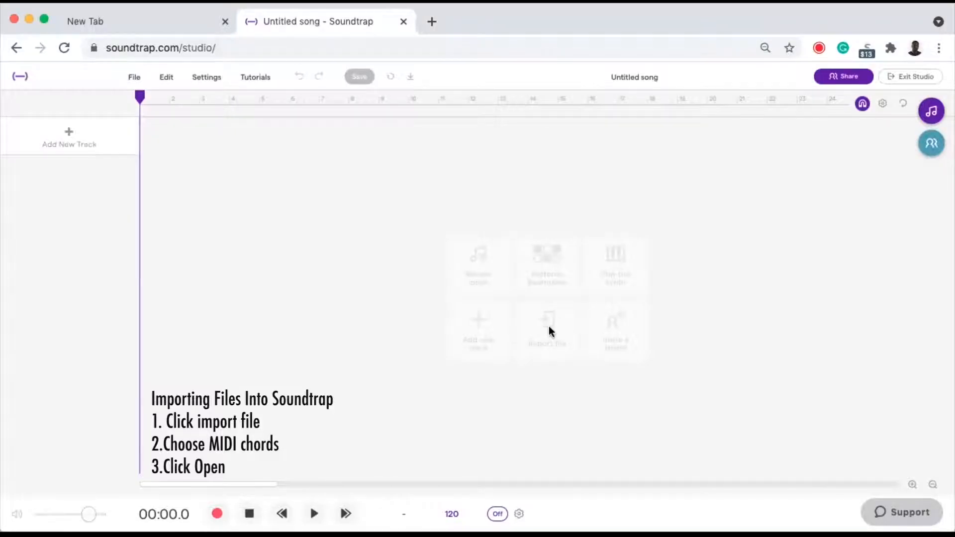
# In the empty Soundtrap song, import the file "Chords Dmaj7-F#m7-Gmaj7-Em7 (5).mid" from the Downloads folder.
pyautogui.click(548, 326)
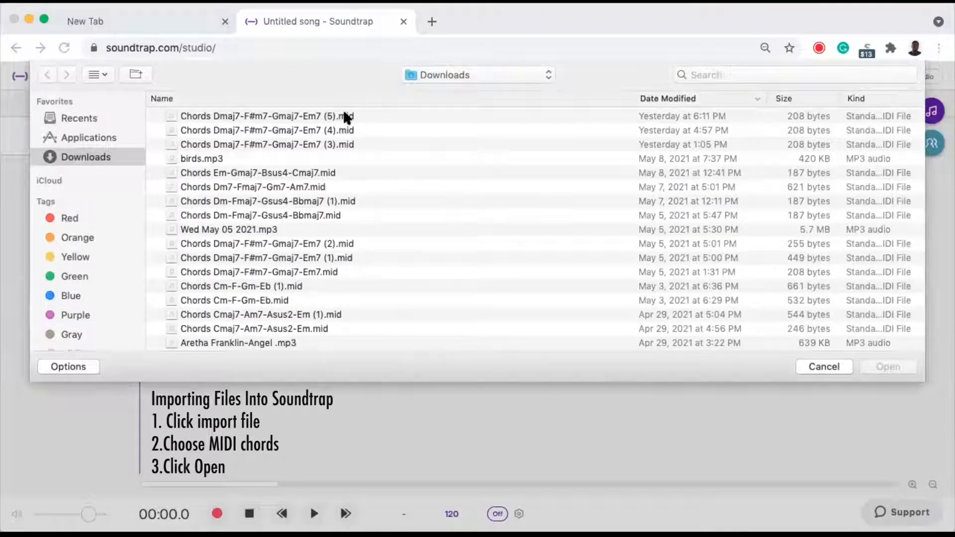
pyautogui.click(343, 117)
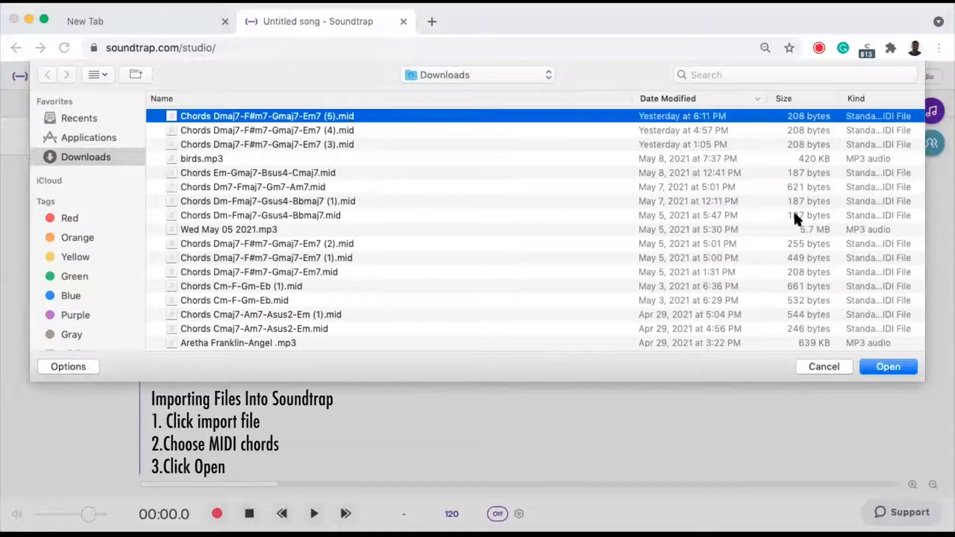
pyautogui.click(882, 368)
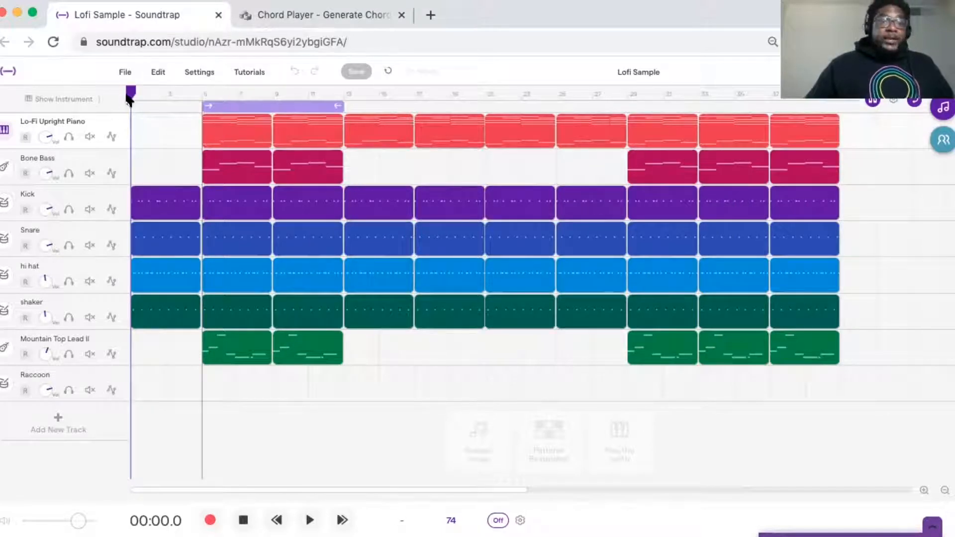
# Move the playhead to the start of the loop region in the Lofi Sample song and play it.
pyautogui.moveTo(131, 93); pyautogui.dragTo(194, 109)
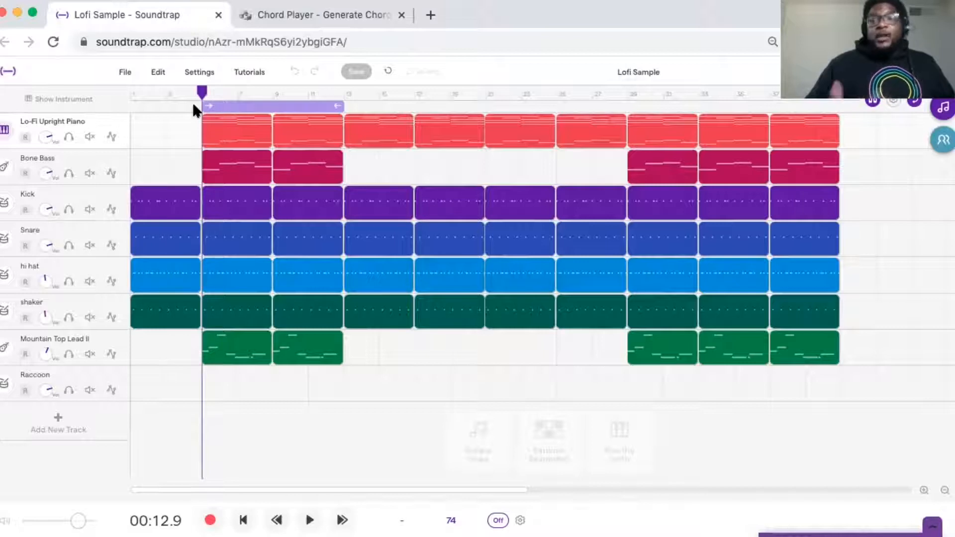
pyautogui.press('space')
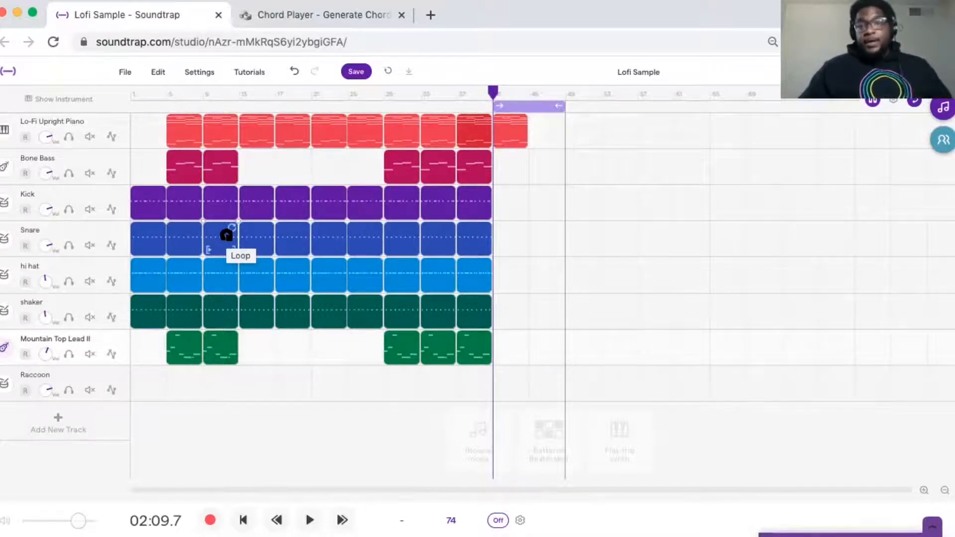
# Solo the Lo-Fi Upright Piano track and open its instrument settings.
pyautogui.click(69, 137)
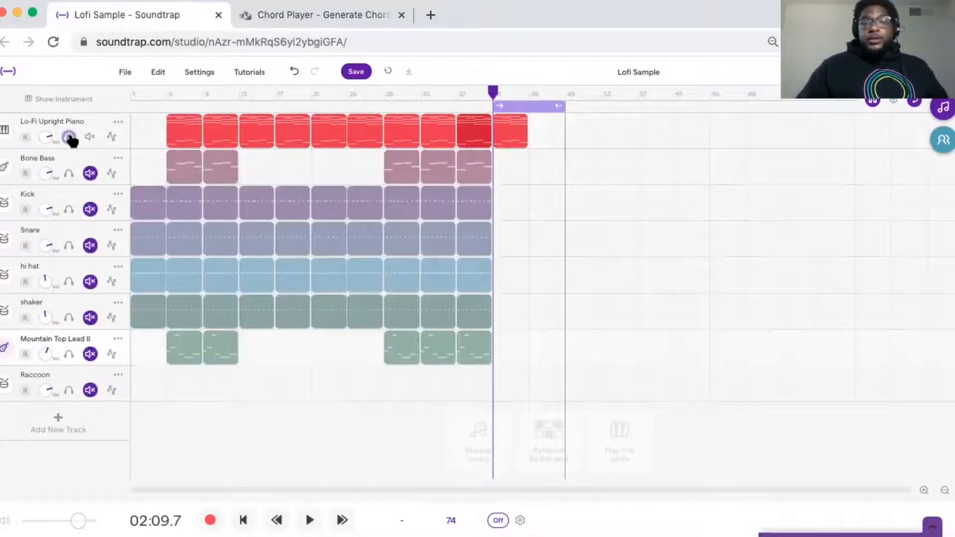
pyautogui.click(4, 131)
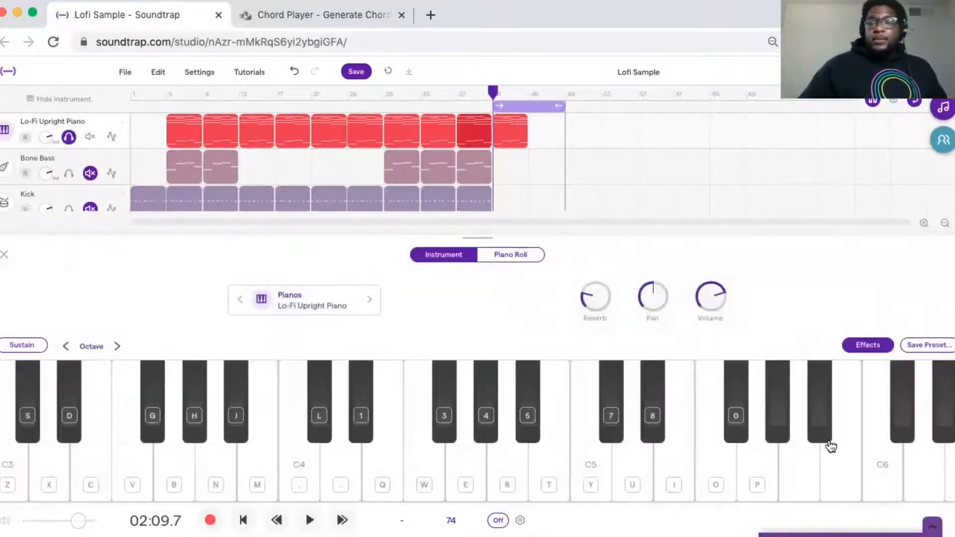
# Check the piano track's effects and play the soloed piano, returning the playhead to the start of the loop region.
pyautogui.click(885, 345)
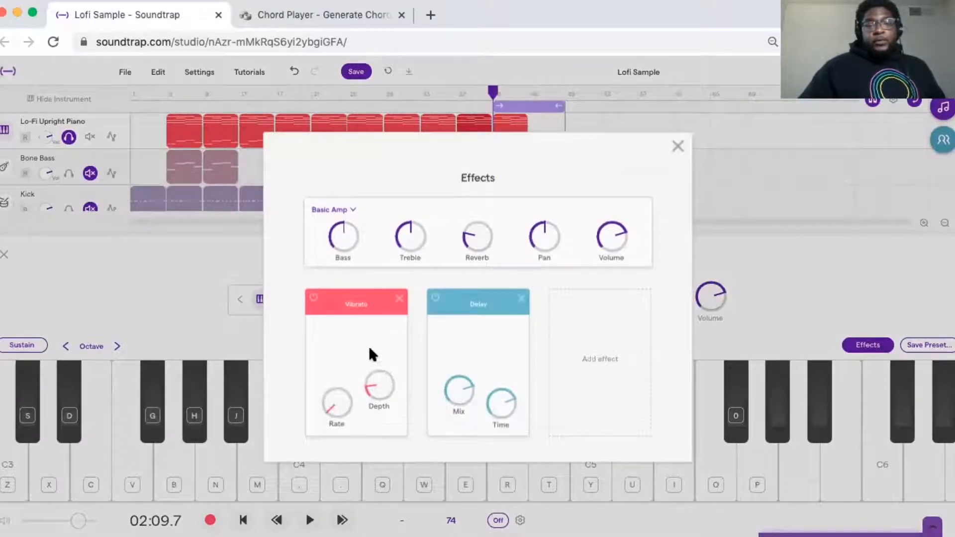
pyautogui.click(678, 146)
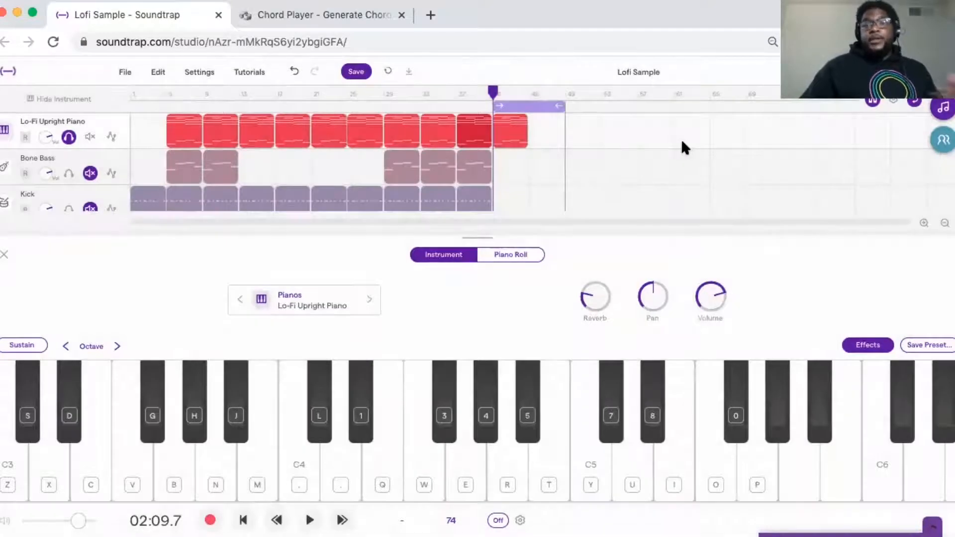
pyautogui.press('space')
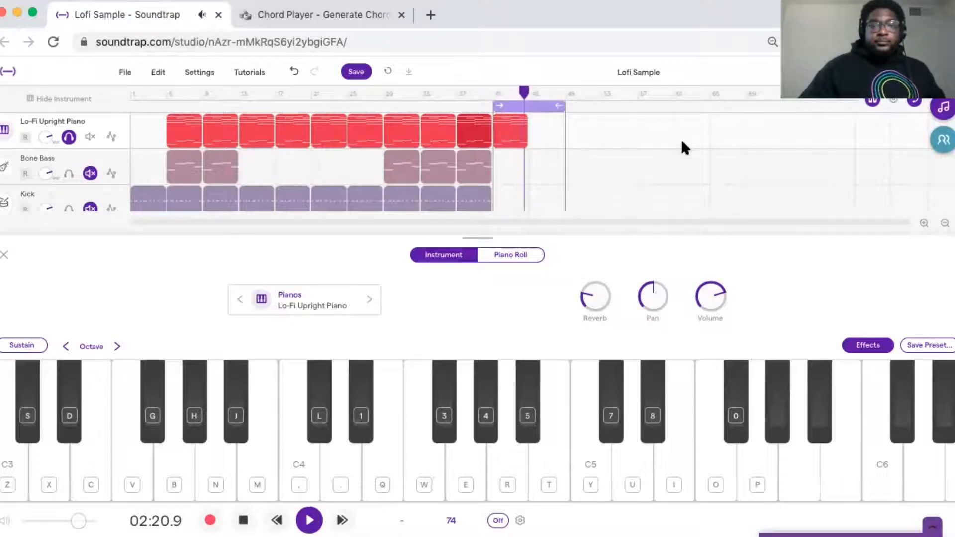
pyautogui.press('space')
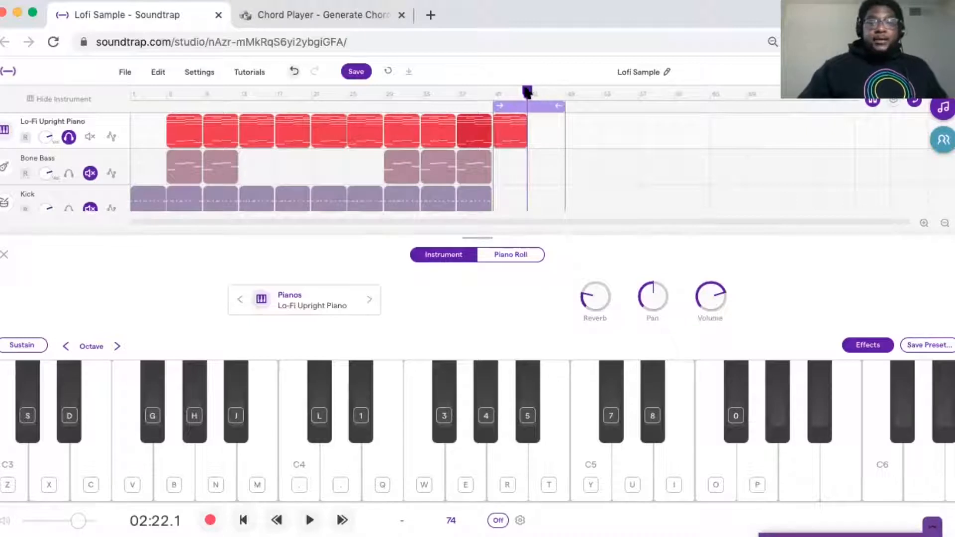
pyautogui.moveTo(527, 92); pyautogui.dragTo(494, 90)
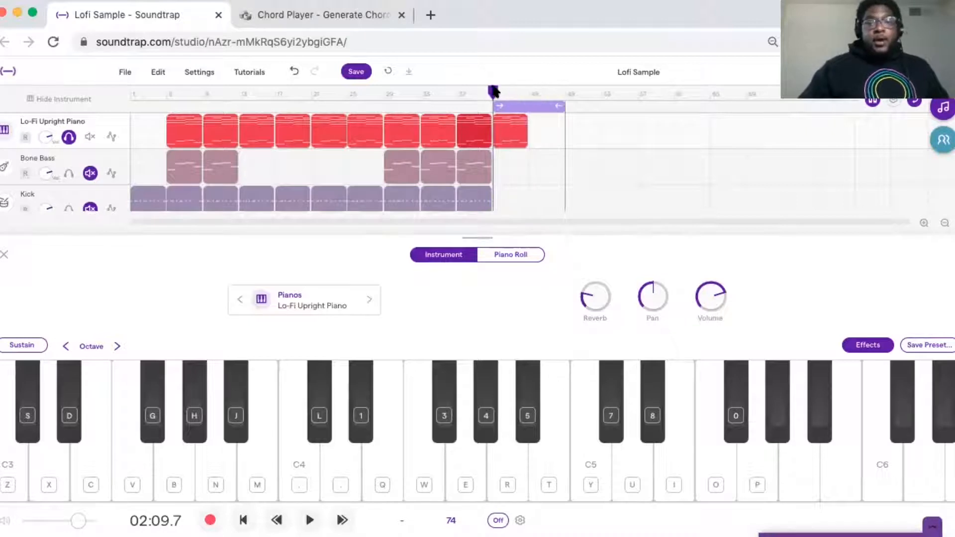
# Repeat the piano region at bar 41 so it fills the loop region, and copy the original region onto the Bone Bass track.
pyautogui.click(511, 136)
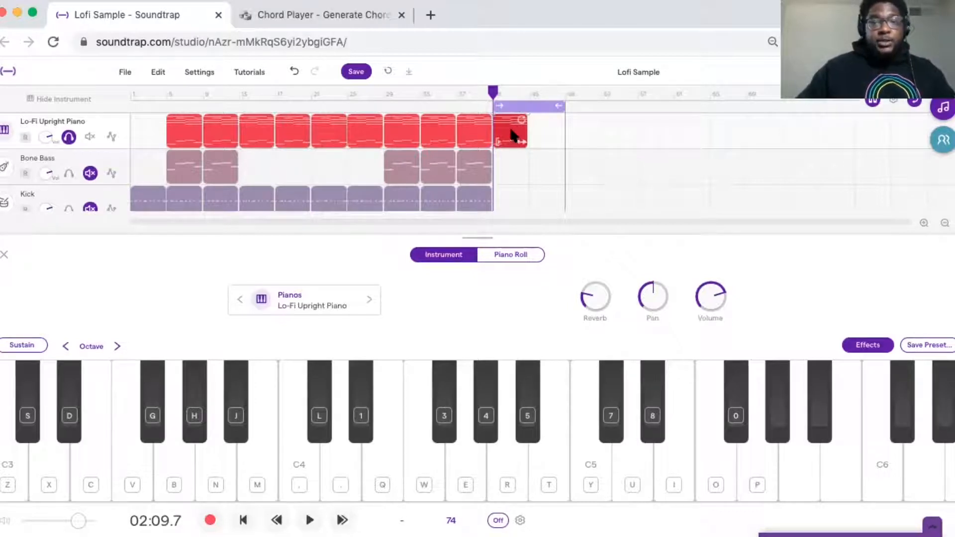
pyautogui.moveTo(512, 131); pyautogui.dragTo(545, 131)
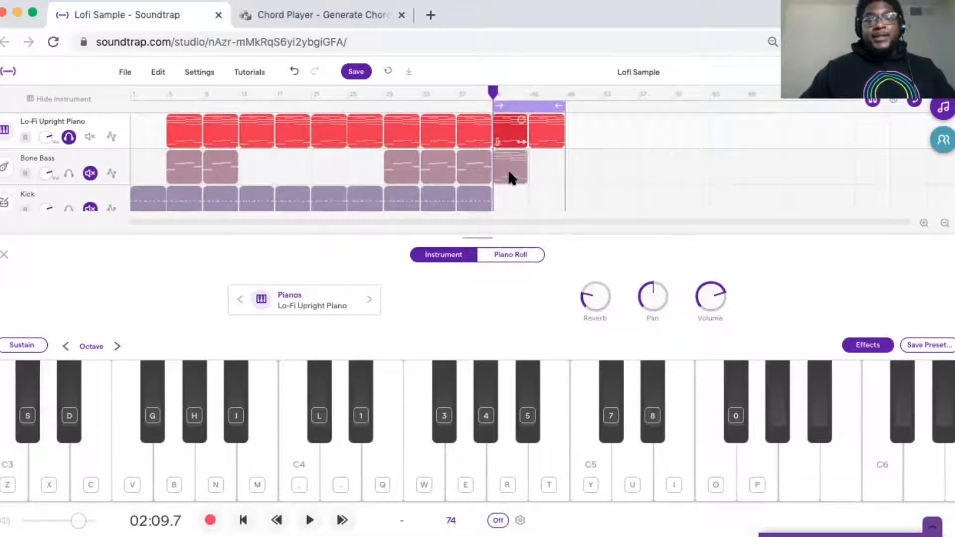
pyautogui.click(4, 255)
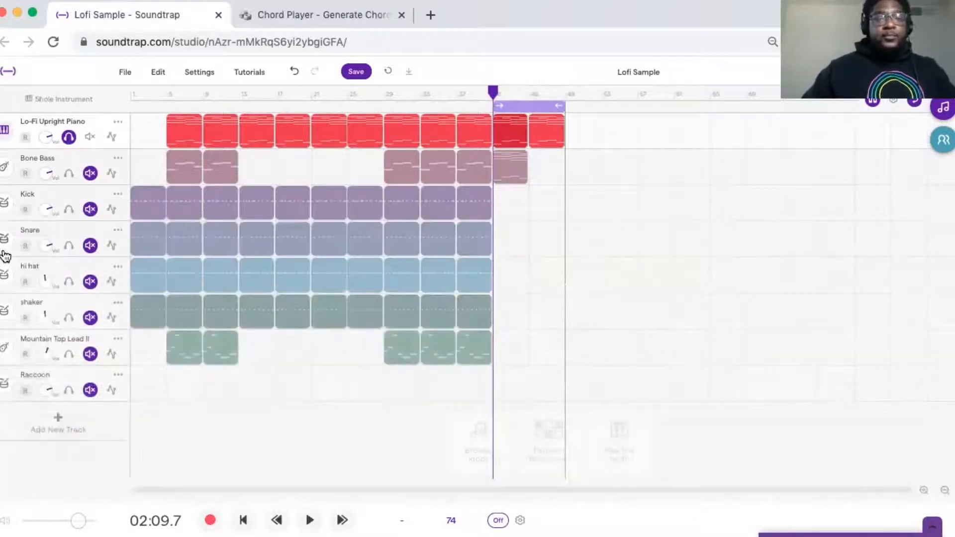
# Open the Bone Bass track's instrument and view the Bass - Electric presets.
pyautogui.click(5, 170)
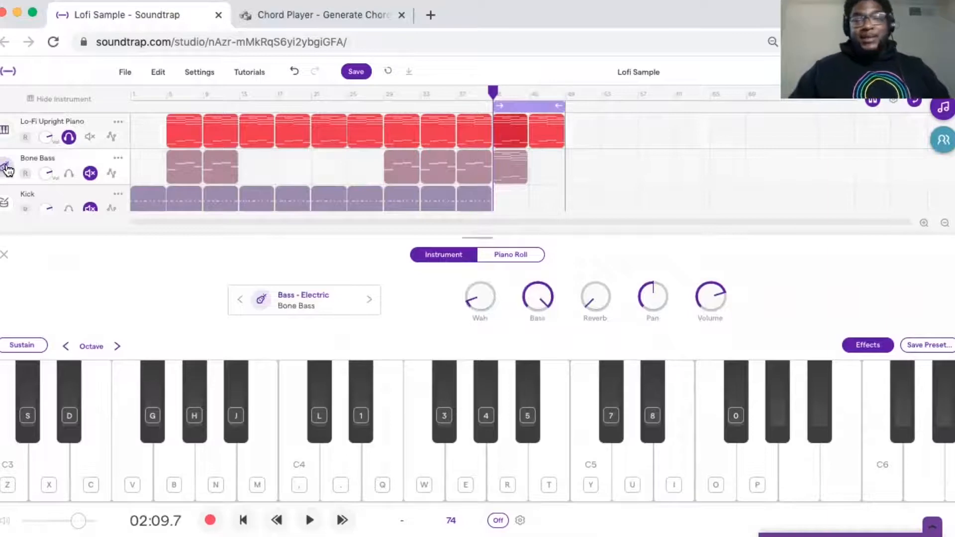
pyautogui.click(322, 307)
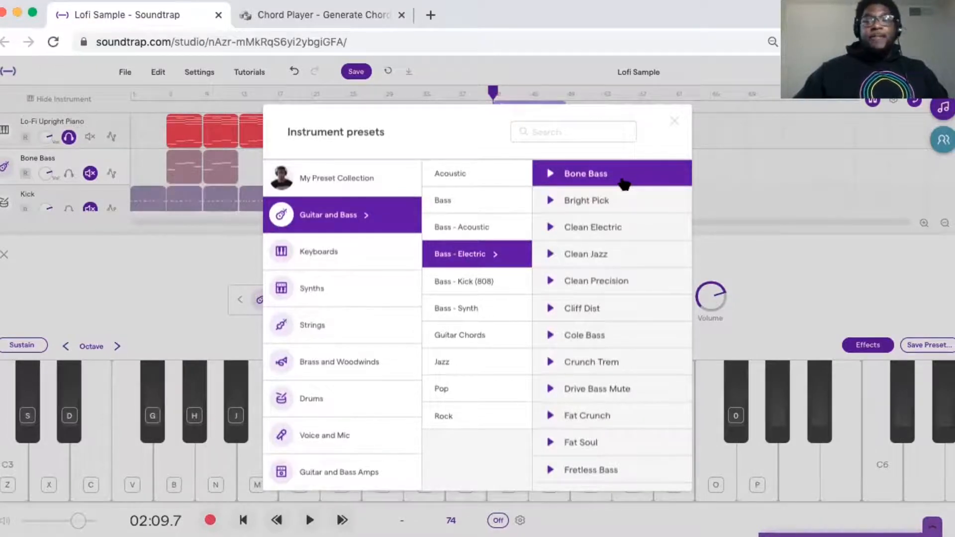
pyautogui.click(678, 121)
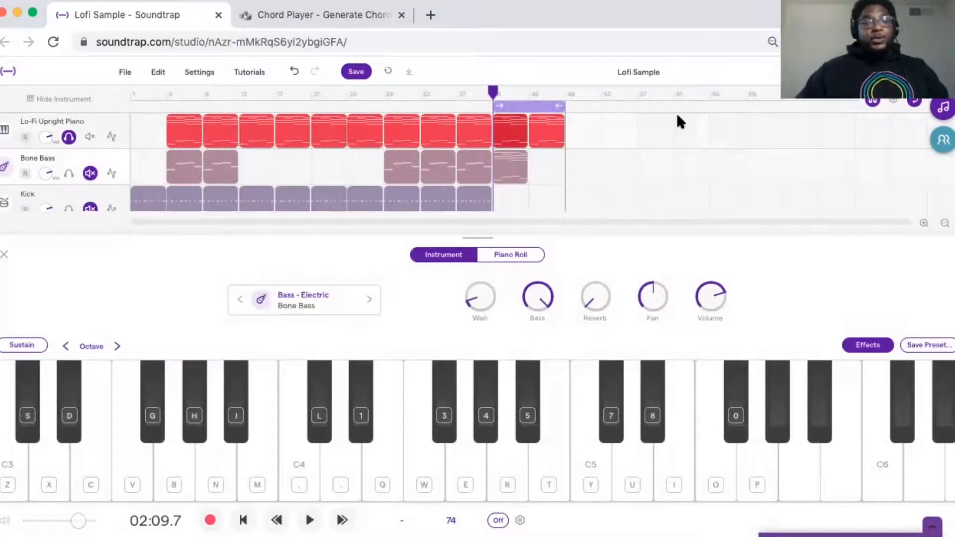
pyautogui.click(5, 255)
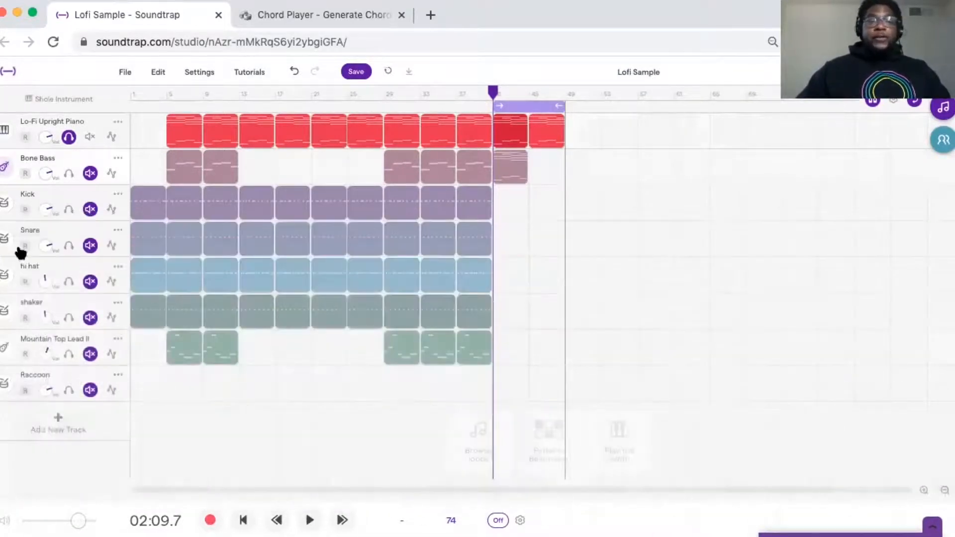
# Solo the Bone Bass track and open the notes of its copied region at bar 41 for editing.
pyautogui.click(70, 174)
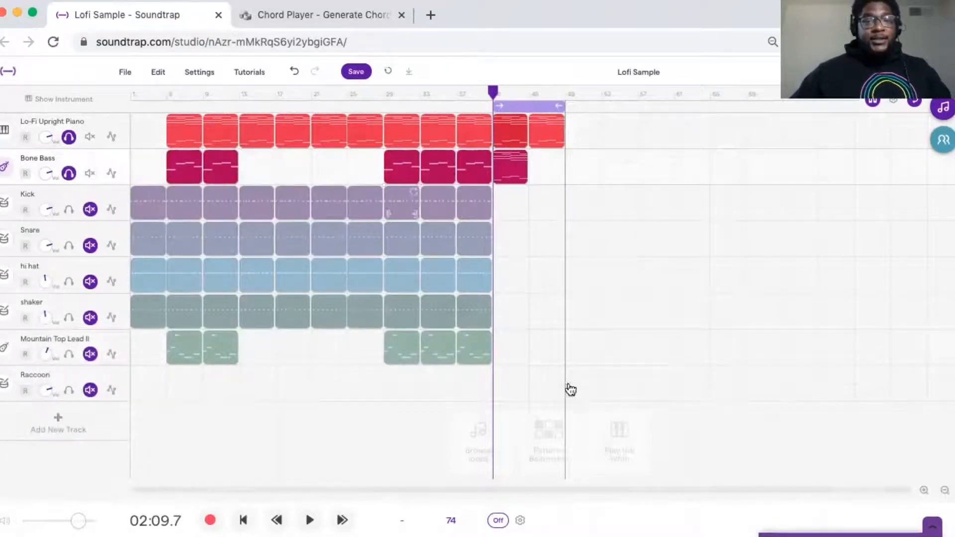
pyautogui.click(925, 492)
pyautogui.click(926, 493)
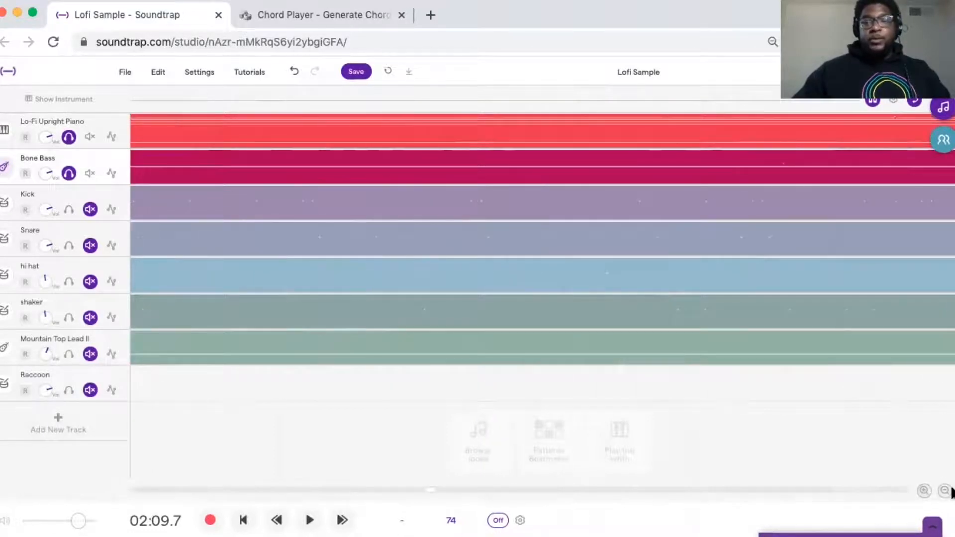
pyautogui.click(945, 492)
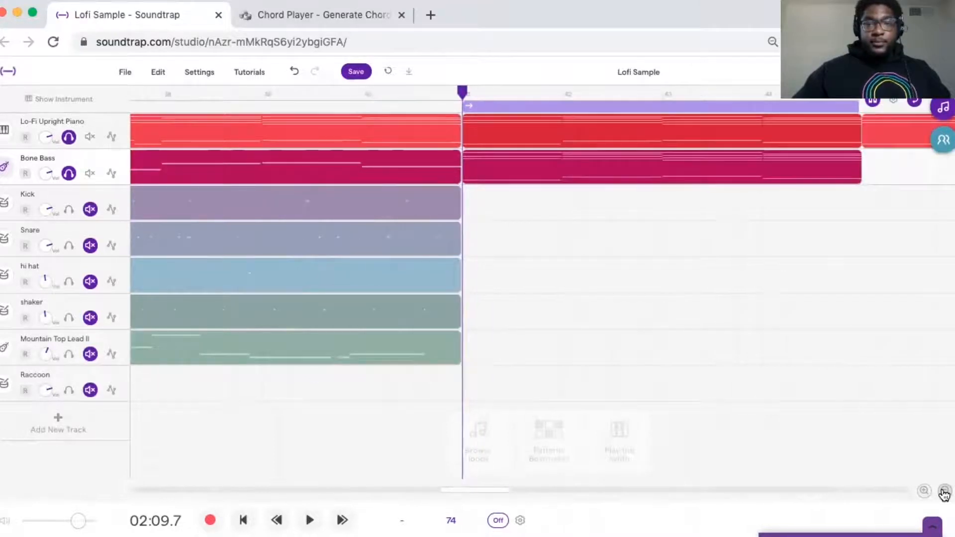
pyautogui.moveTo(575, 171)
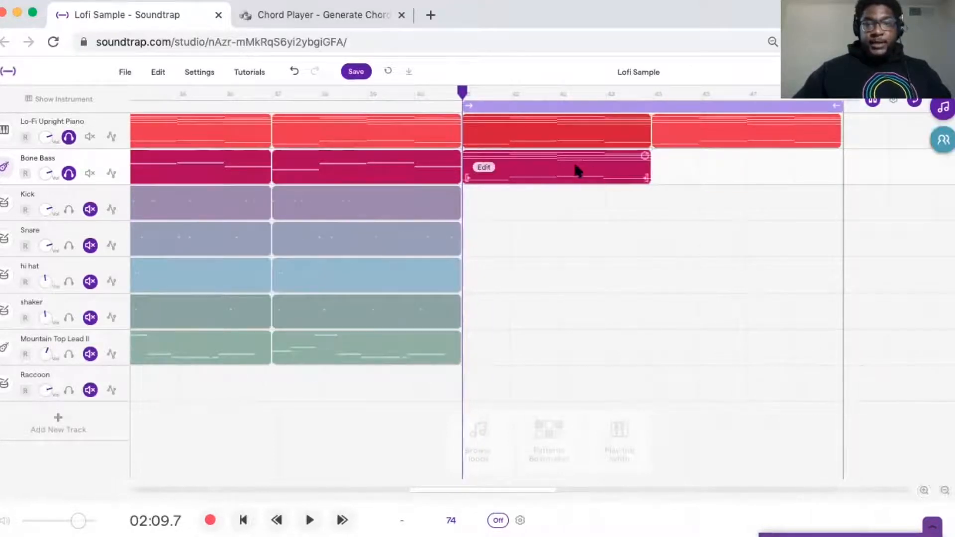
pyautogui.click(486, 168)
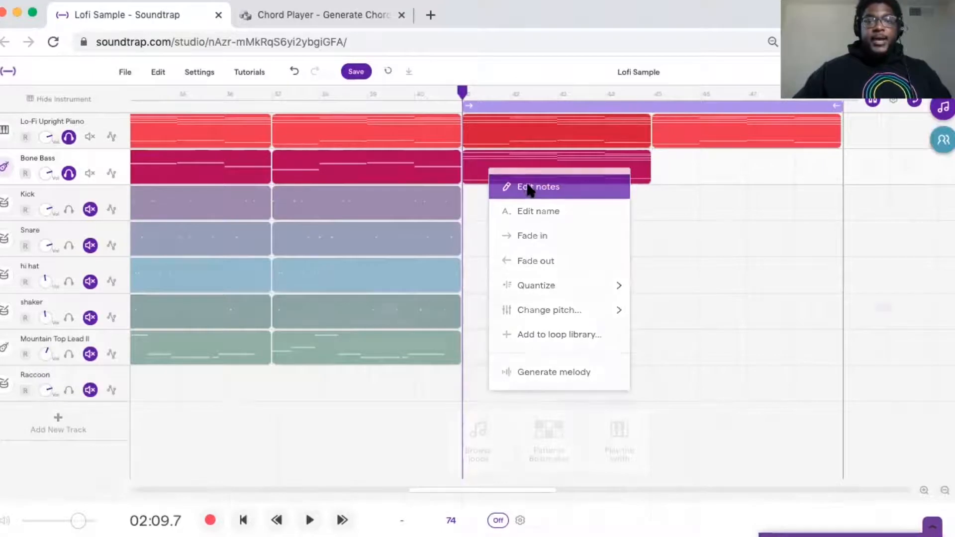
pyautogui.click(528, 186)
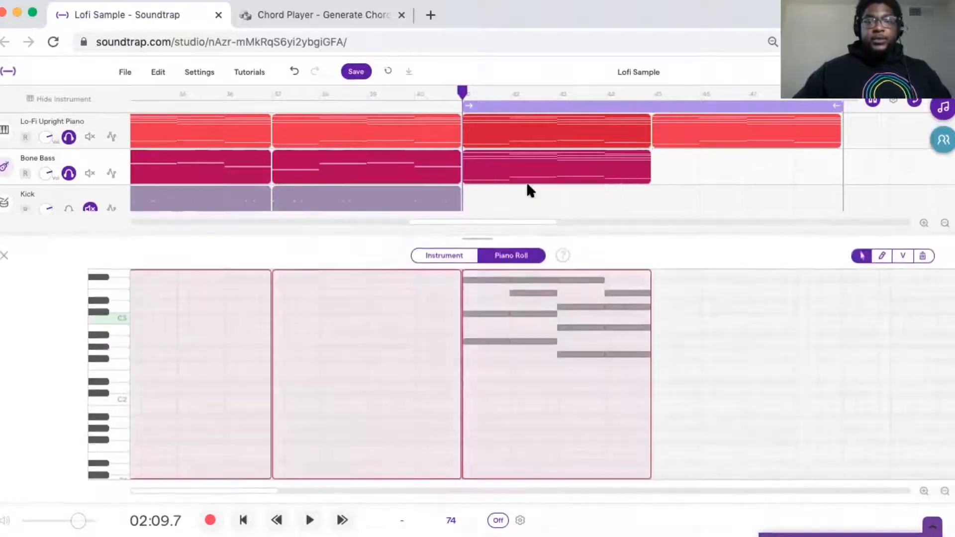
# Delete the upper chord notes from the bass region at bar 41, keeping only the low bass line.
pyautogui.click(535, 277)
pyautogui.click(470, 259)
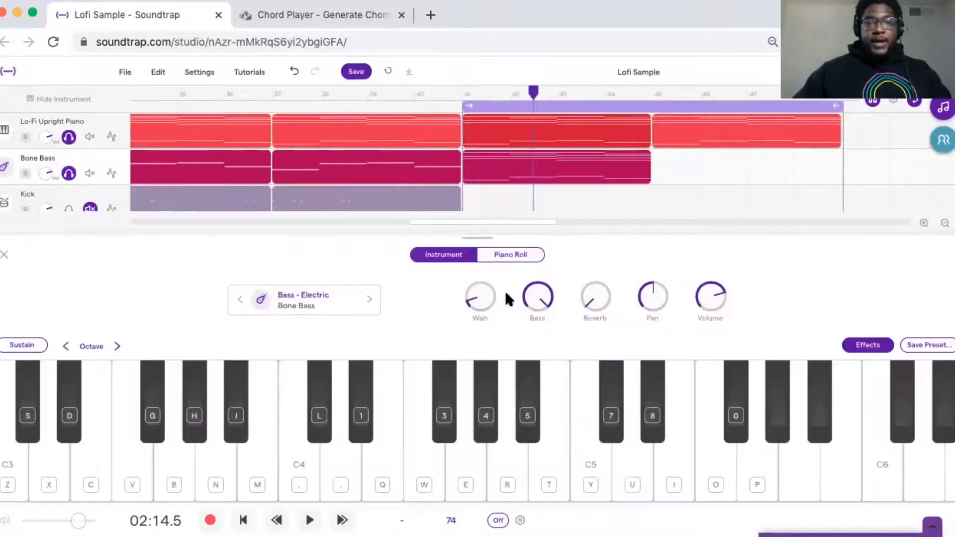
pyautogui.click(512, 258)
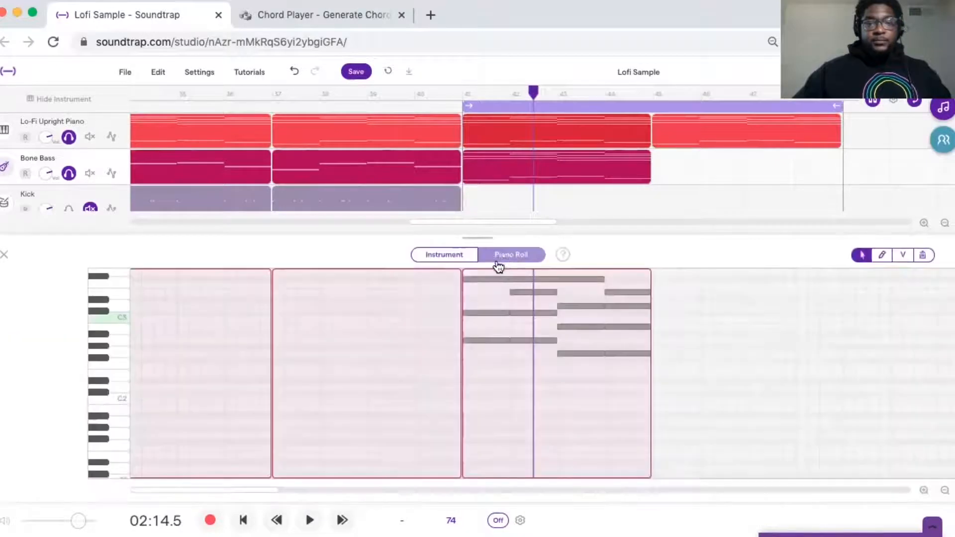
pyautogui.moveTo(484, 271); pyautogui.dragTo(648, 376)
pyautogui.click(480, 273)
pyautogui.press('Delete')
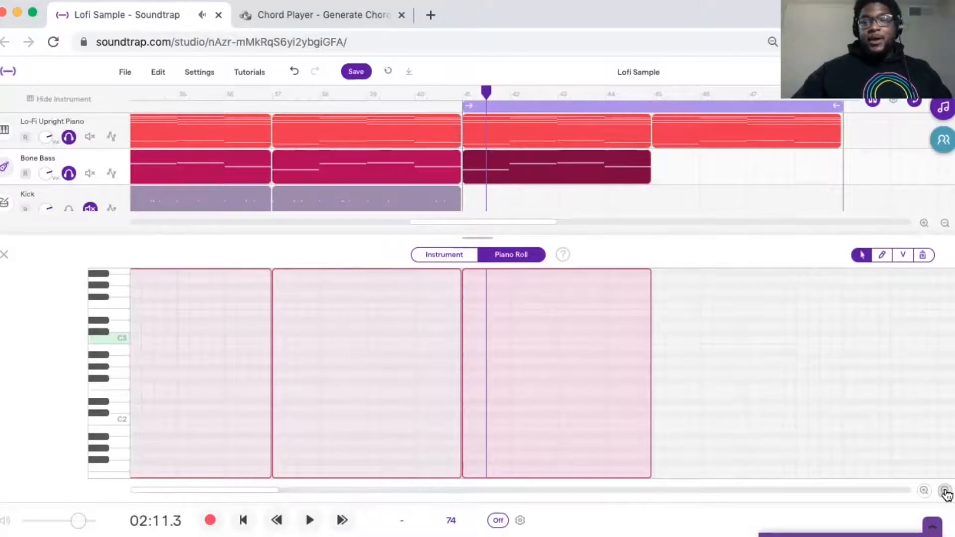
# Close the note editor and repeat the bass region at bar 41 so it fills the loop region.
pyautogui.click(945, 490)
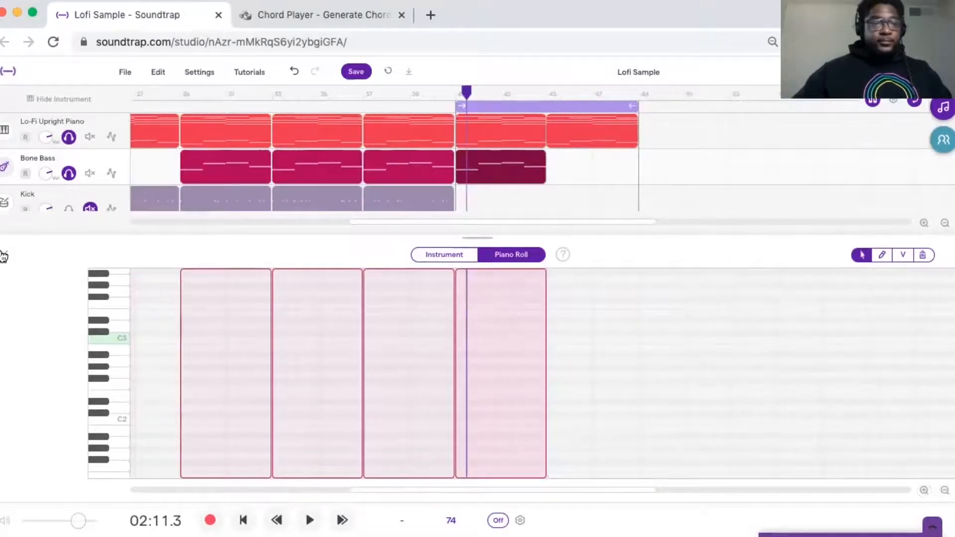
pyautogui.click(4, 257)
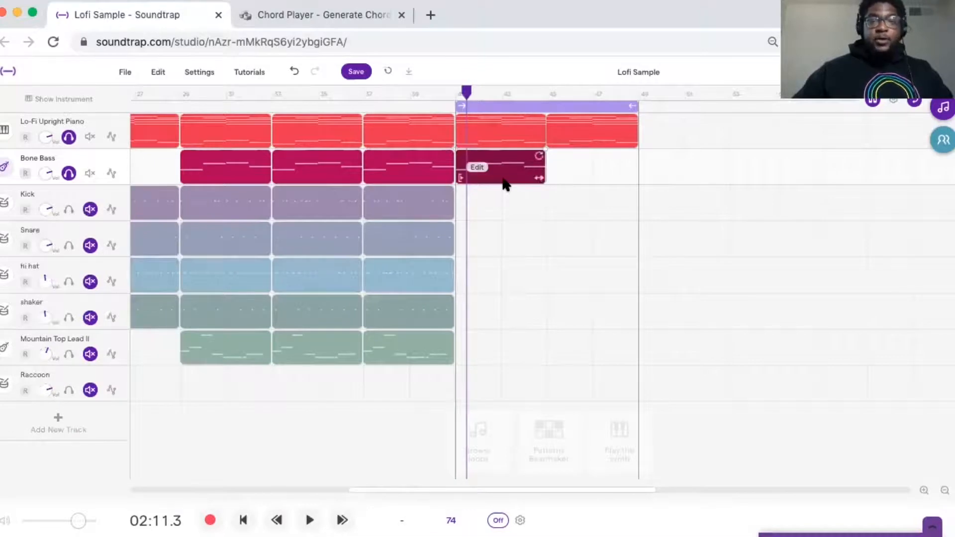
pyautogui.moveTo(539, 159); pyautogui.dragTo(580, 160)
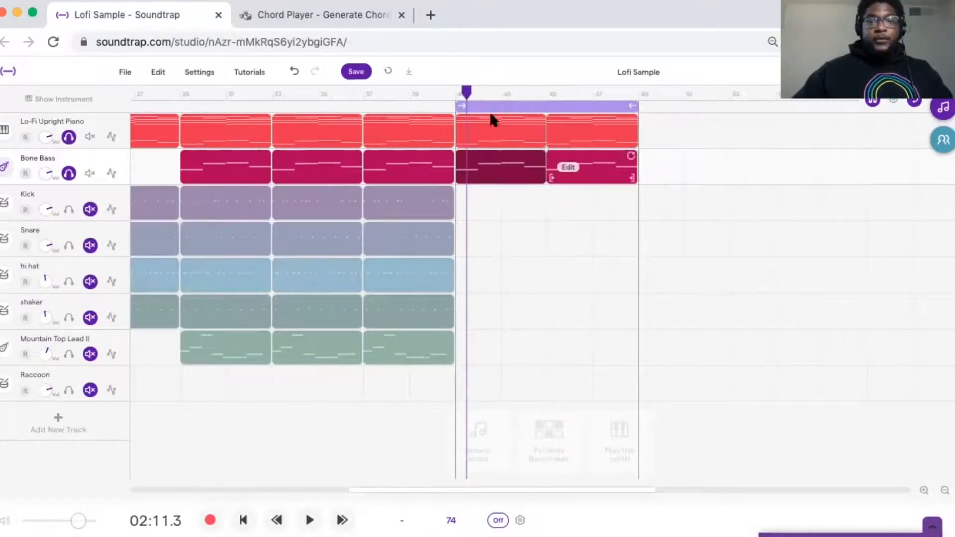
# Play the soloed piano and bass together from the start of the loop region.
pyautogui.moveTo(463, 95); pyautogui.dragTo(457, 95)
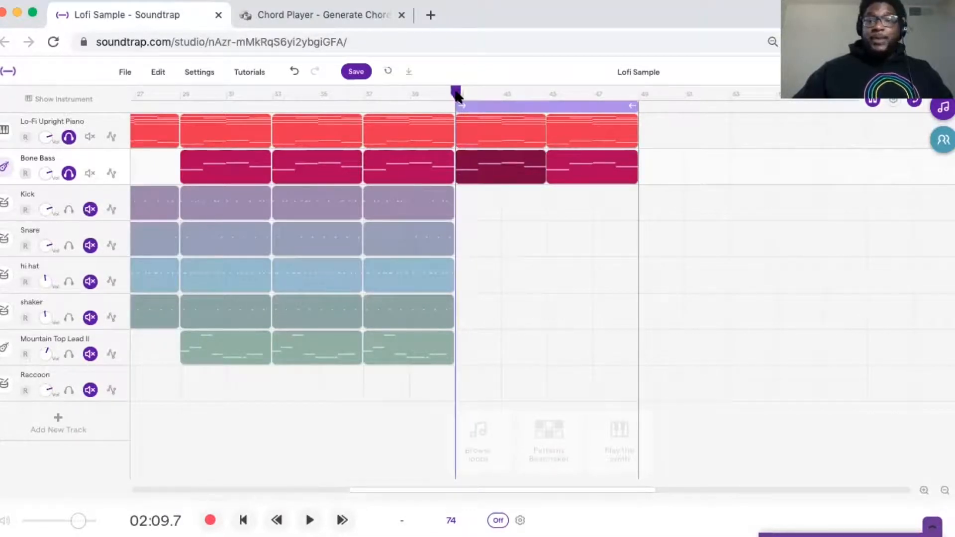
pyautogui.press('space')
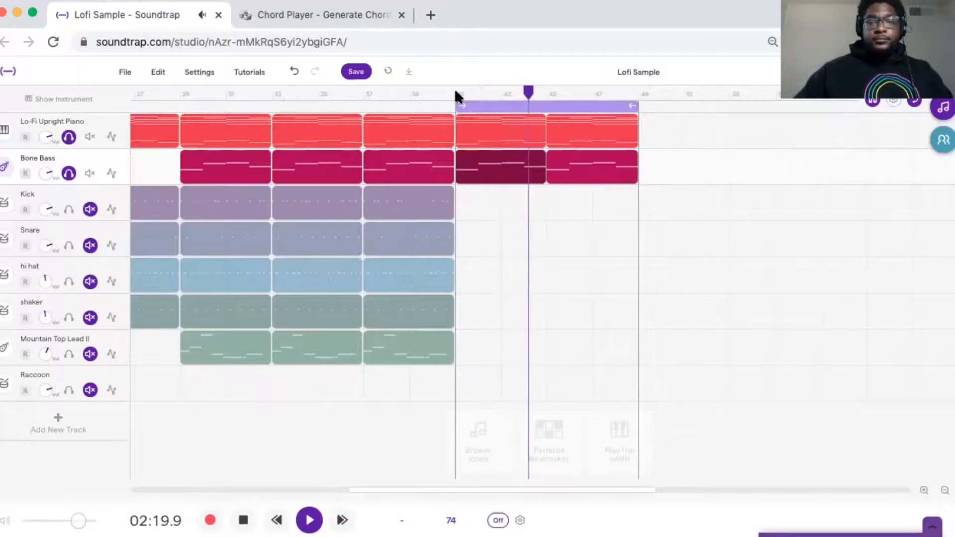
pyautogui.press('space')
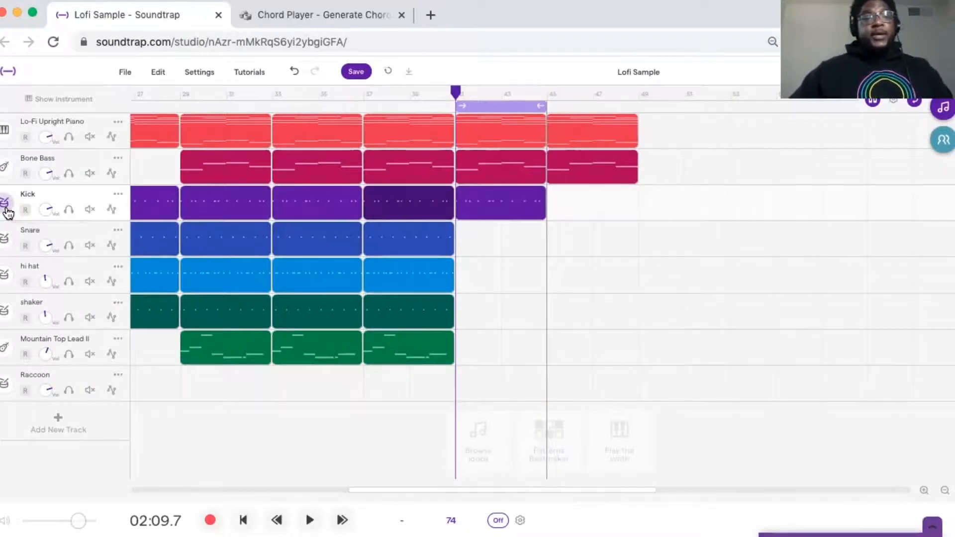
# Open the Kick track's instrument and view the drum machine presets around Raccoon.
pyautogui.click(6, 209)
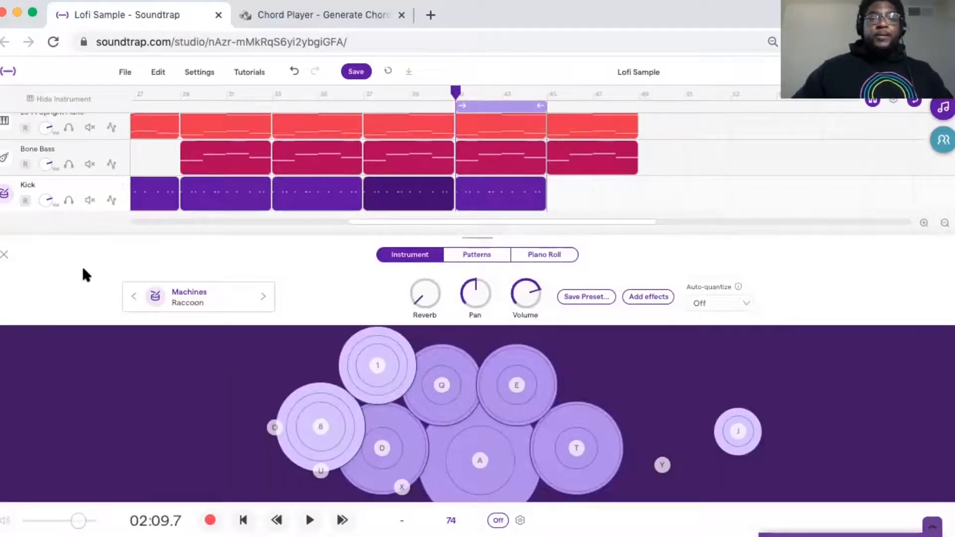
pyautogui.click(202, 301)
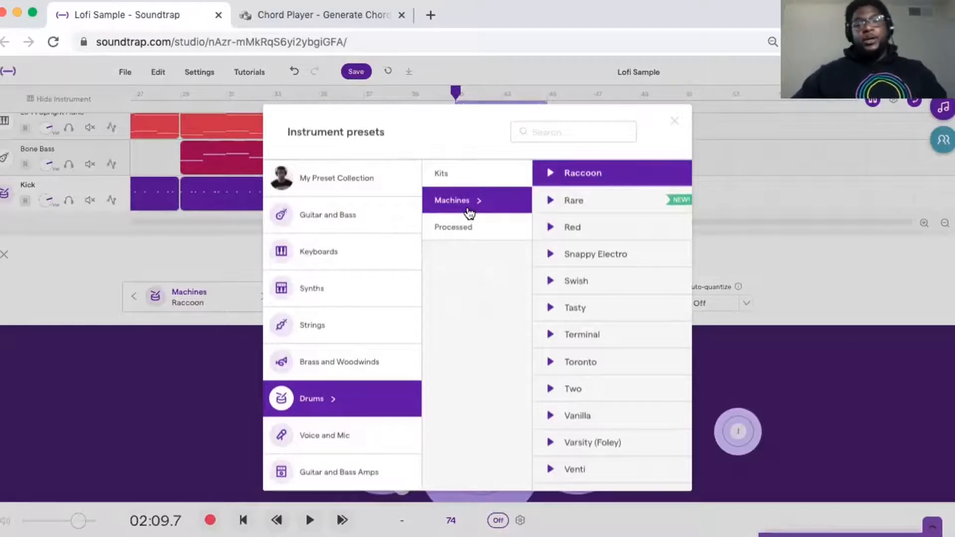
pyautogui.click(670, 121)
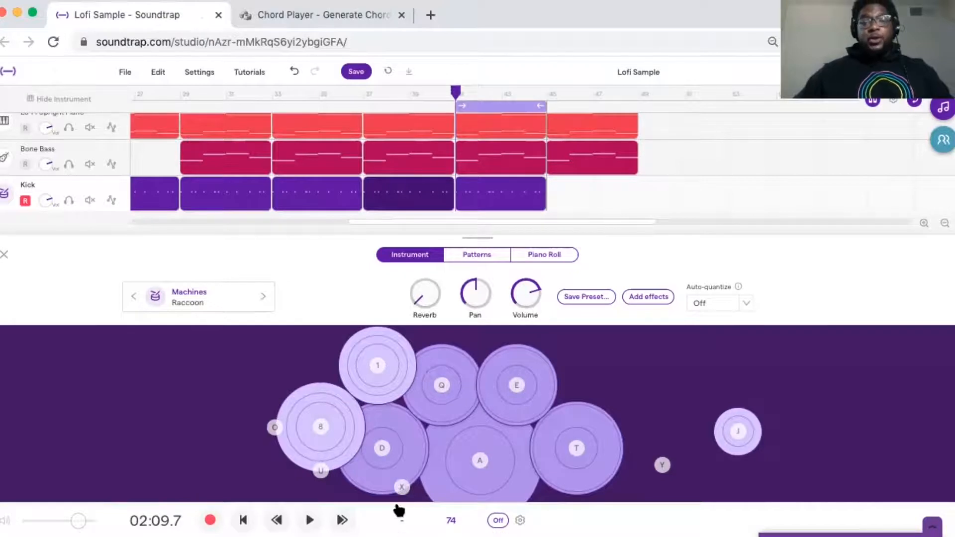
# Turn on the metronome and play the loop with piano, bass and kick, returning the playhead to the loop start.
pyautogui.click(498, 520)
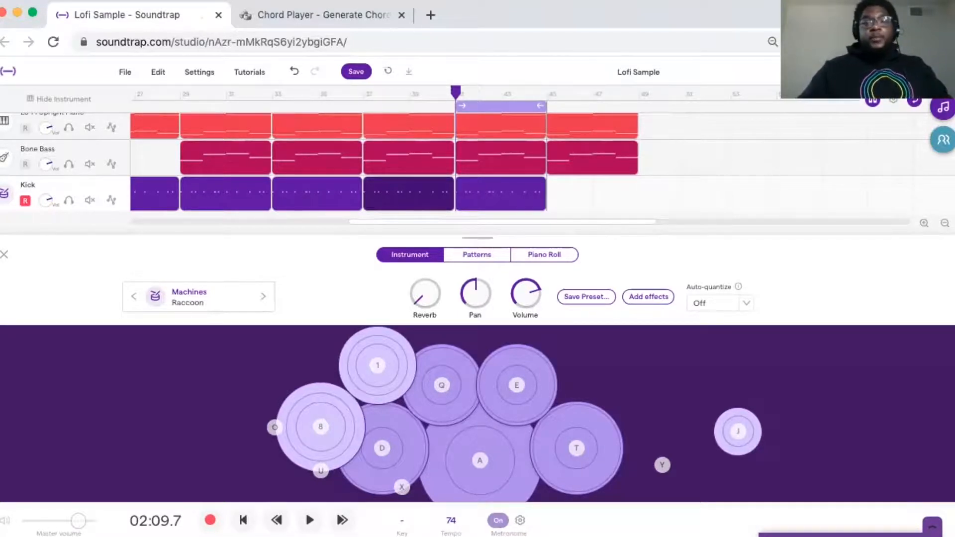
pyautogui.press('space')
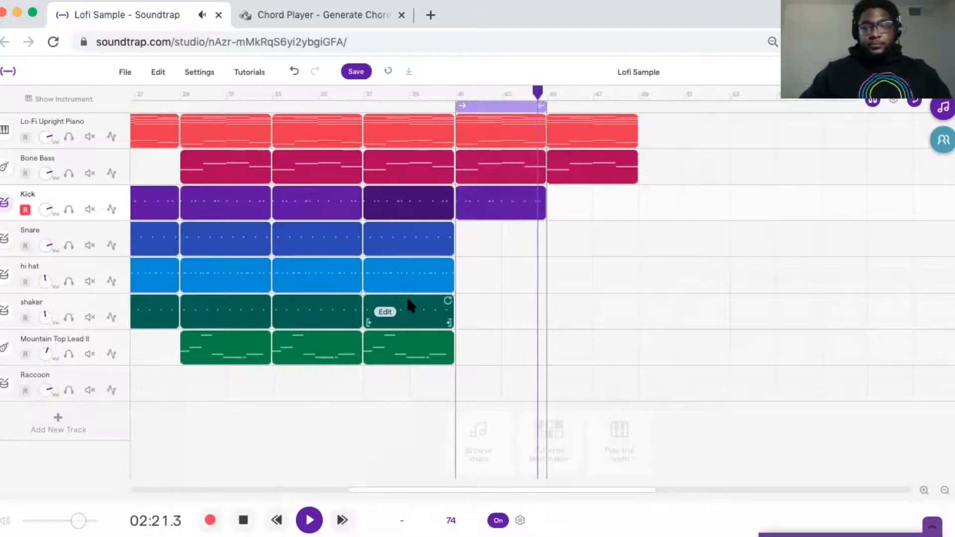
pyautogui.press('space')
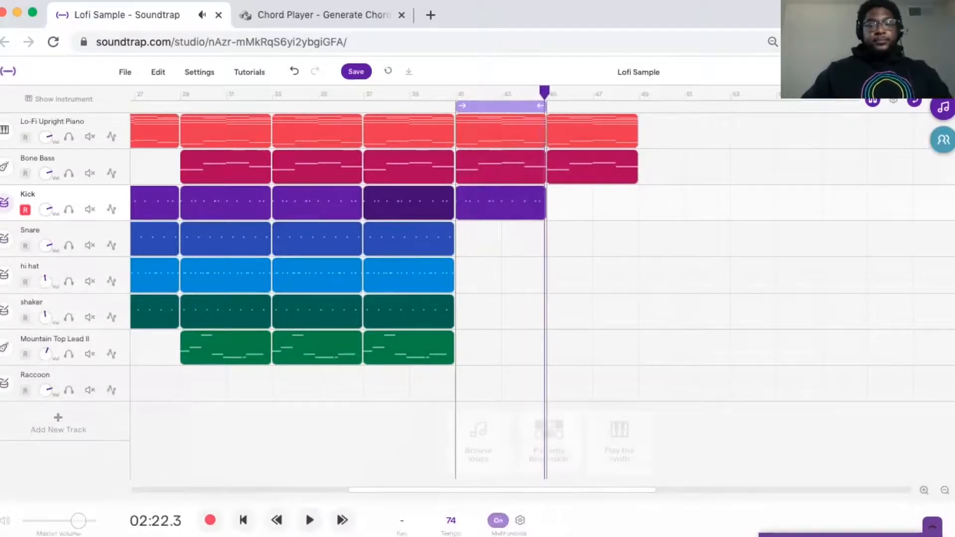
pyautogui.moveTo(545, 92); pyautogui.dragTo(468, 99)
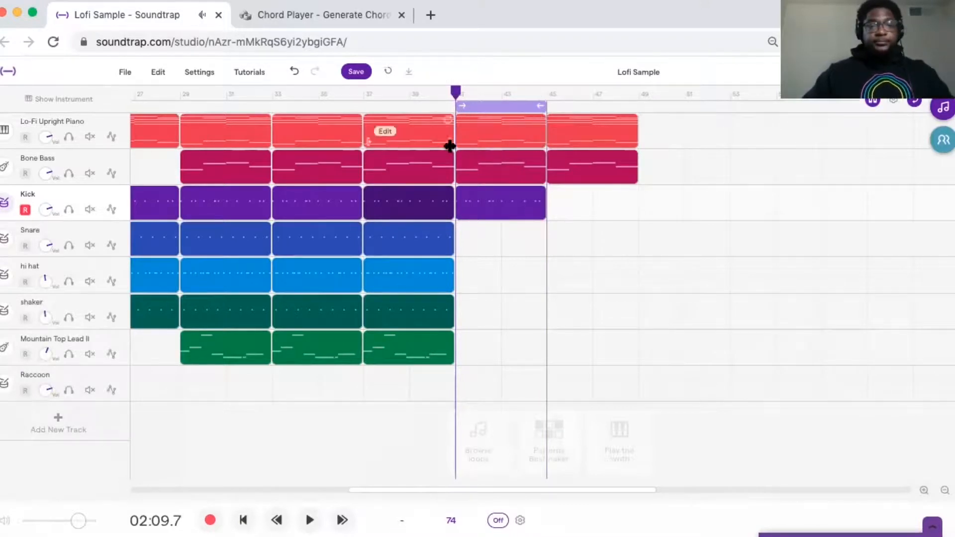
# Copy the last Snare region to bar 41, directly below the kick region.
pyautogui.moveTo(402, 235); pyautogui.dragTo(491, 240)
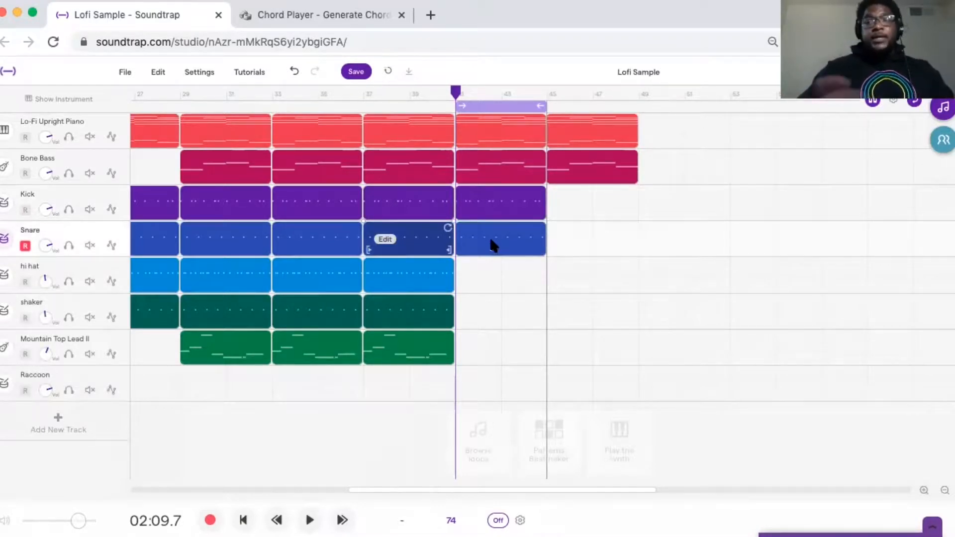
# Play the loop with the snare from bar 41, and copy the last hi hat region to bar 41, directly below the snare region.
pyautogui.press('space')
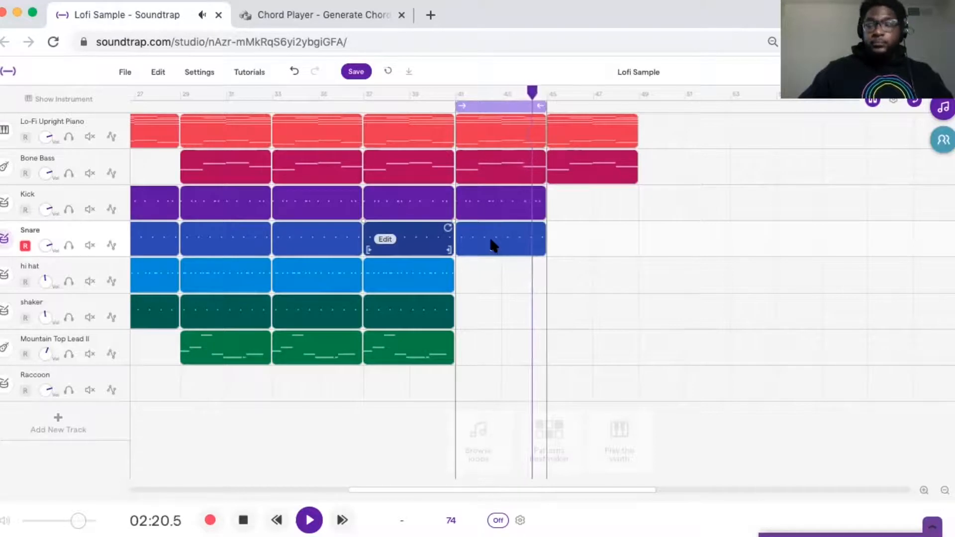
pyautogui.press('space')
pyautogui.click(514, 288)
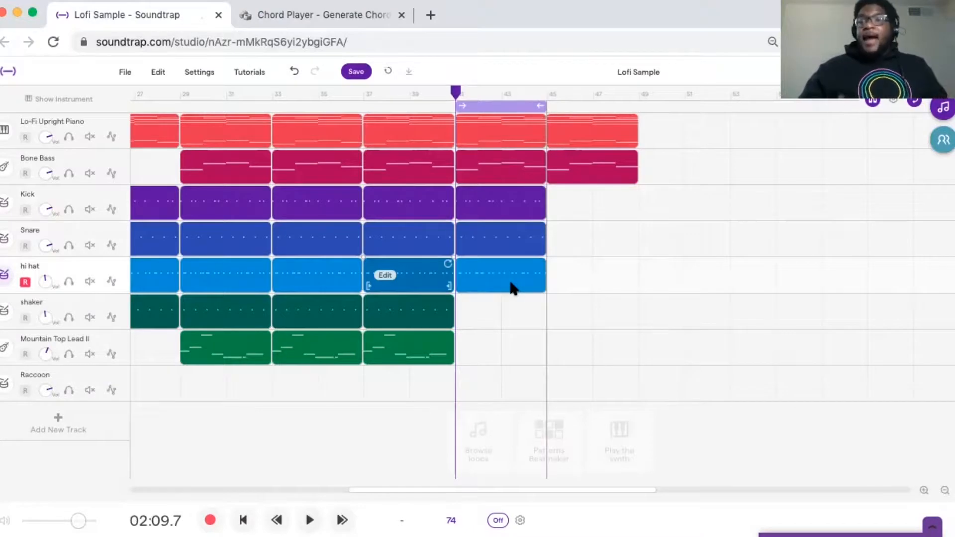
# Copy the last shaker region to bar 41, directly below the hi hat region, and play the loop with it.
pyautogui.press('space')
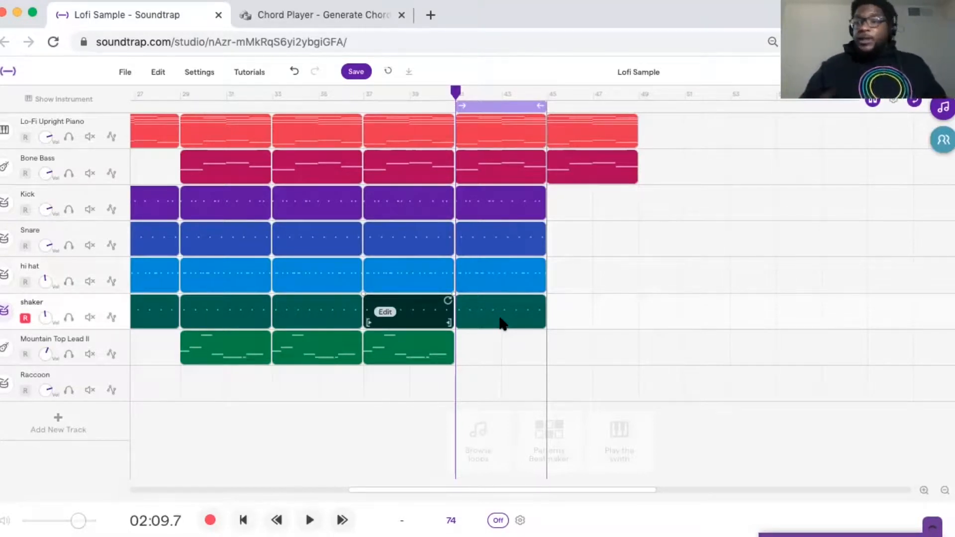
pyautogui.press('space')
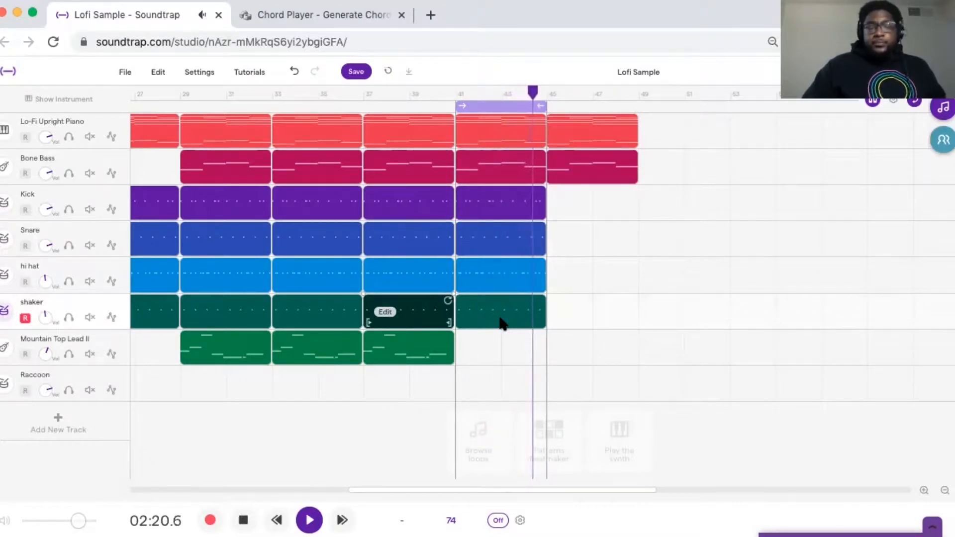
pyautogui.press('space')
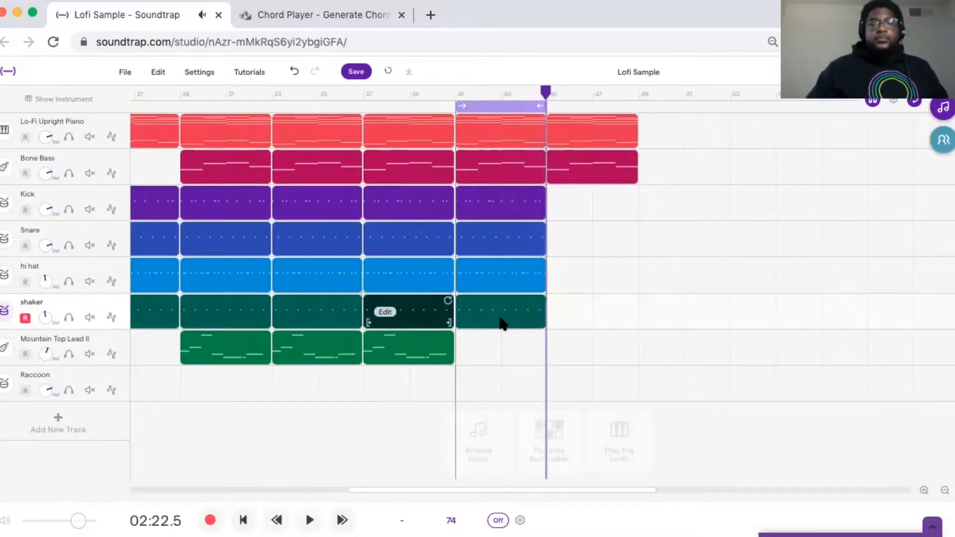
# Return the playhead to bar 41, copy the last Mountain Top Lead II region there, and play the loop with the lead.
pyautogui.click(467, 97)
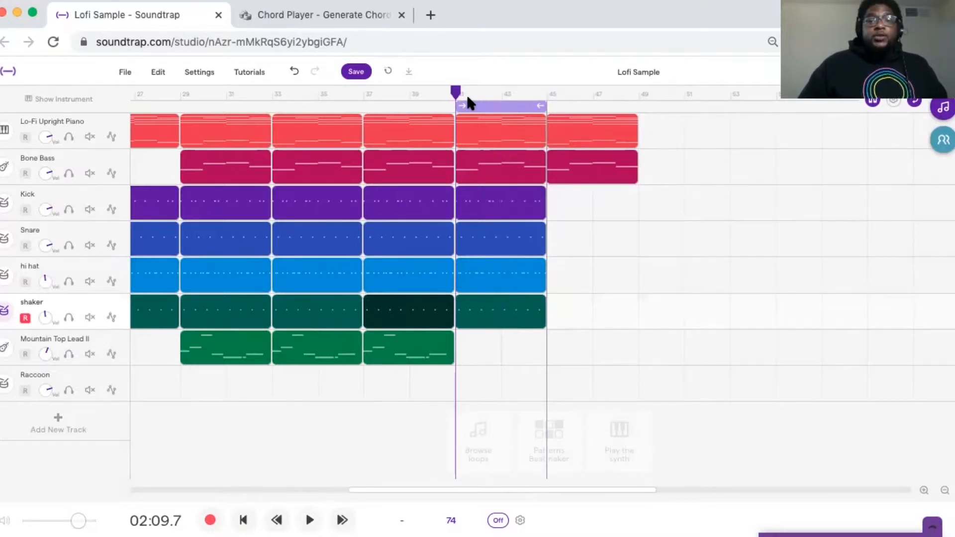
pyautogui.press('space')
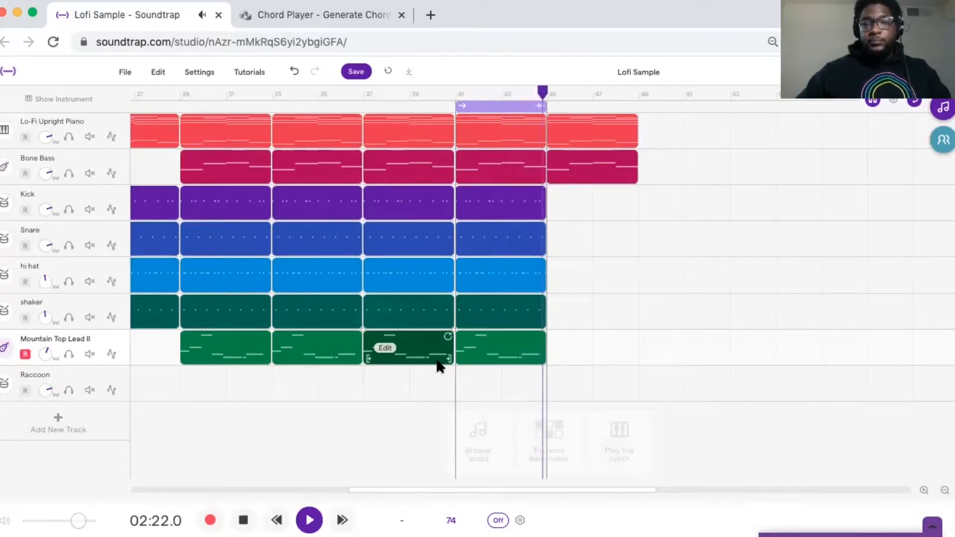
# Open the Mountain Top Lead II track's instrument and audition individual notes of its sound on the on-screen keyboard.
pyautogui.click(4, 347)
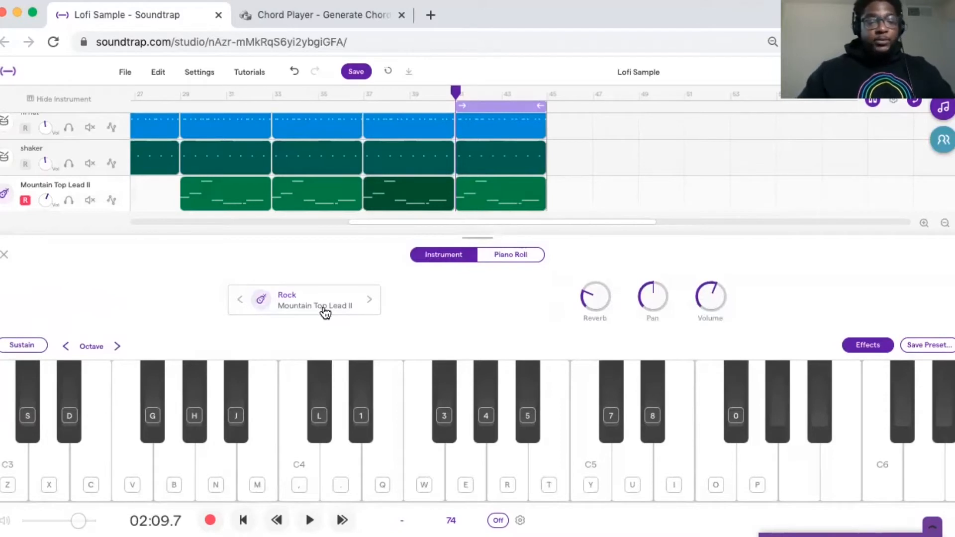
pyautogui.press('g')
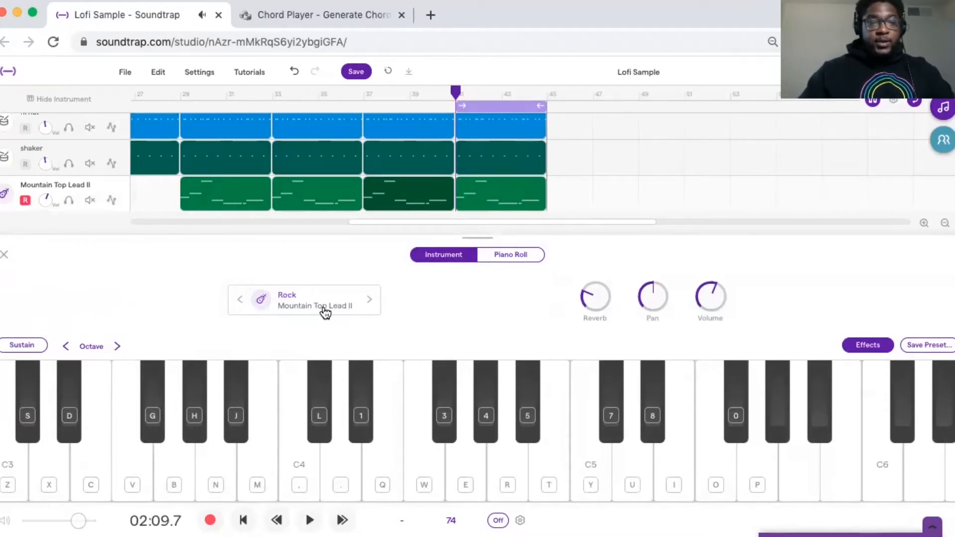
pyautogui.press('n')
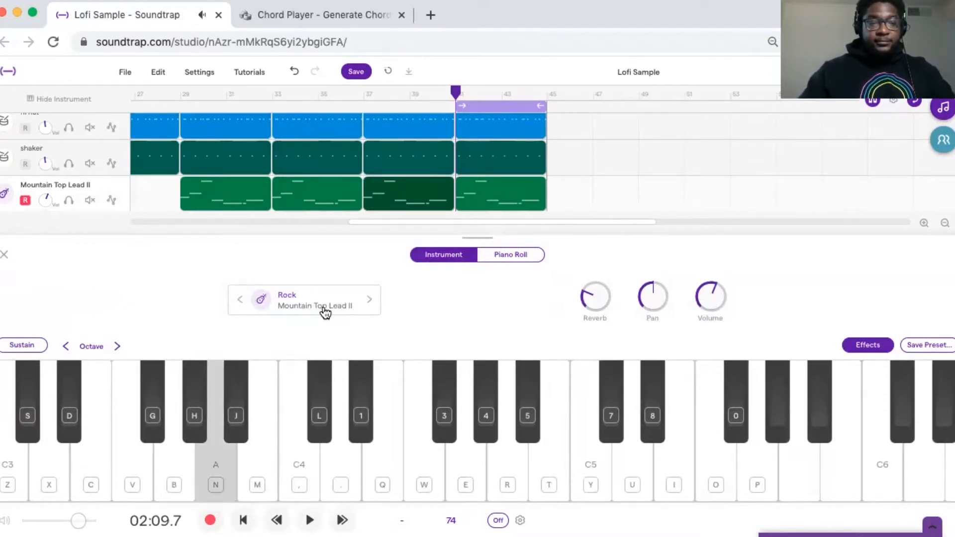
pyautogui.press('3')
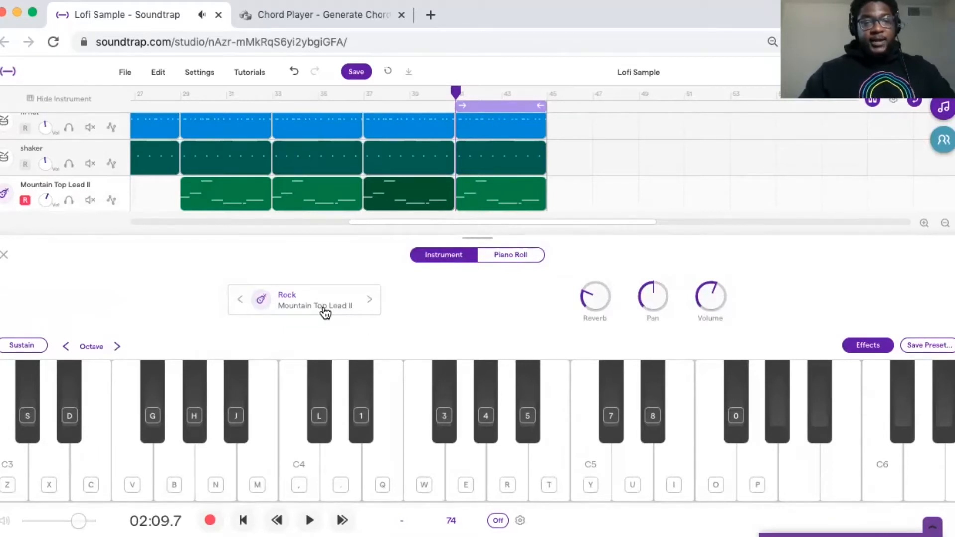
pyautogui.press('c')
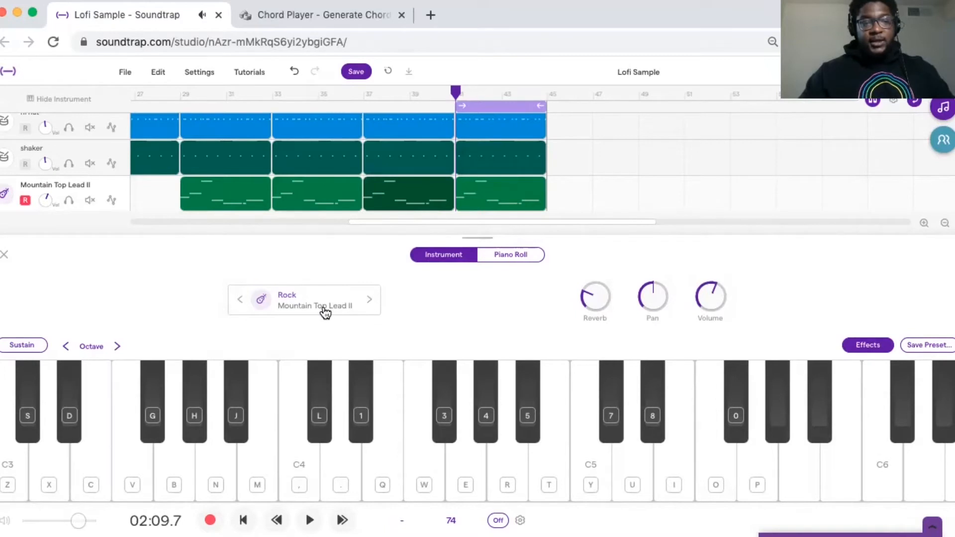
pyautogui.press('x')
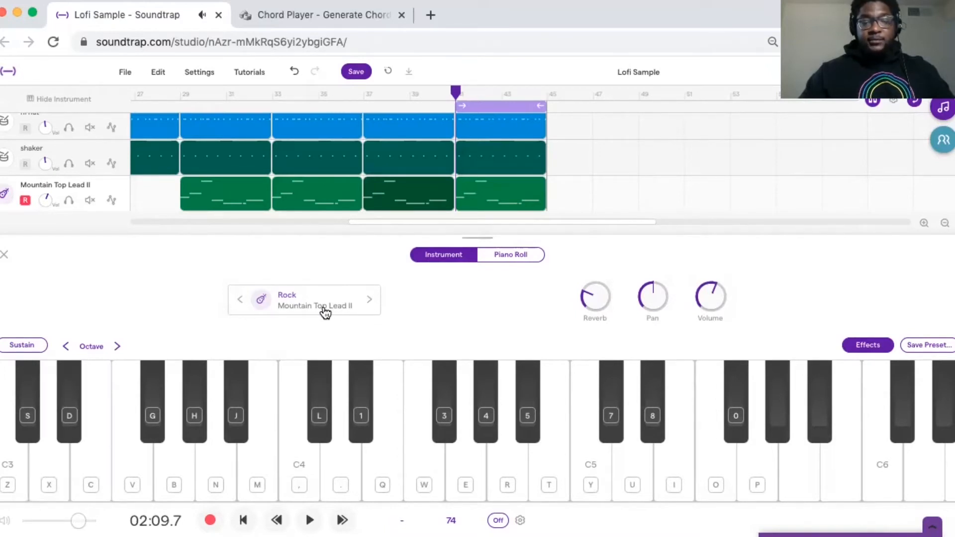
pyautogui.press('x')
pyautogui.press('c')
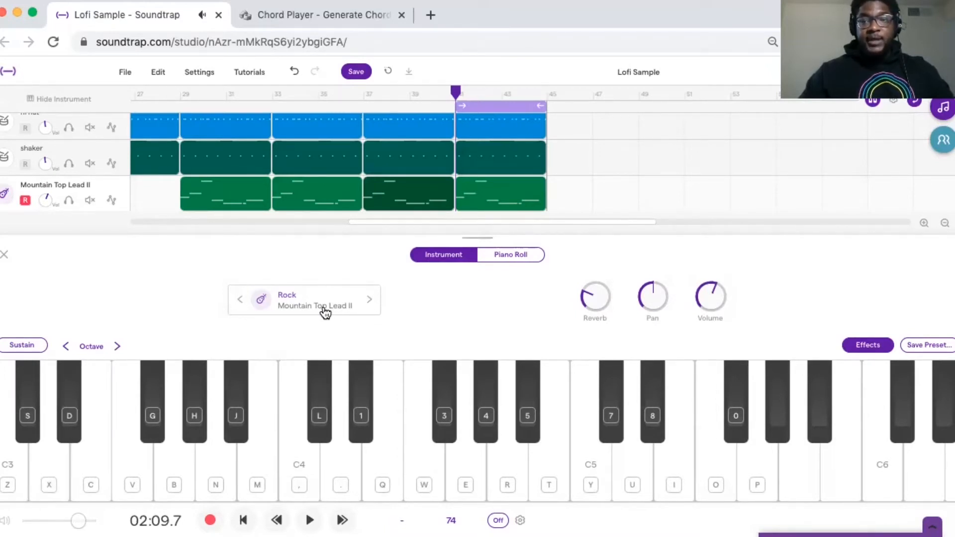